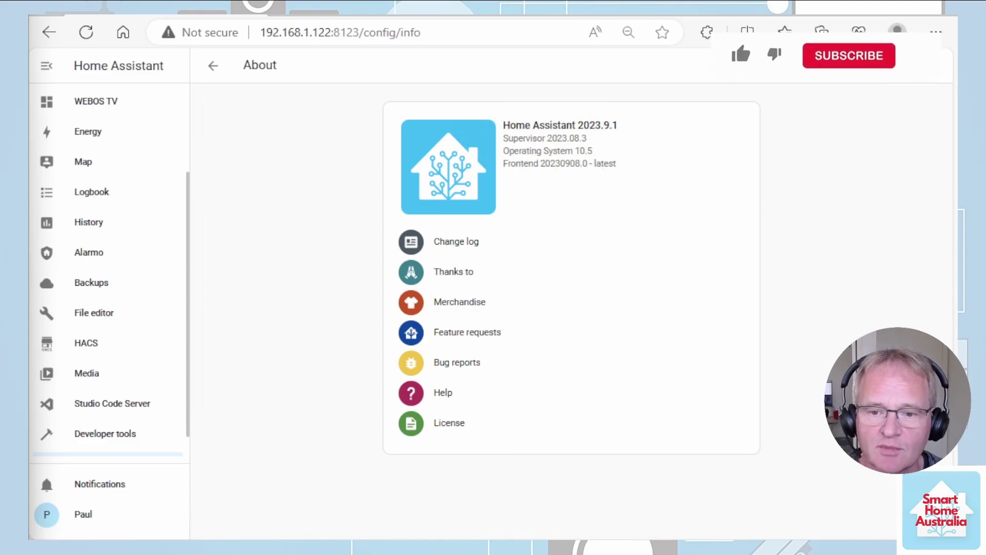
Go to Settings > Automations & scenes, search for actionable notifications, and start a new automation
scroll(102, 449, down, 1)
click(102, 450)
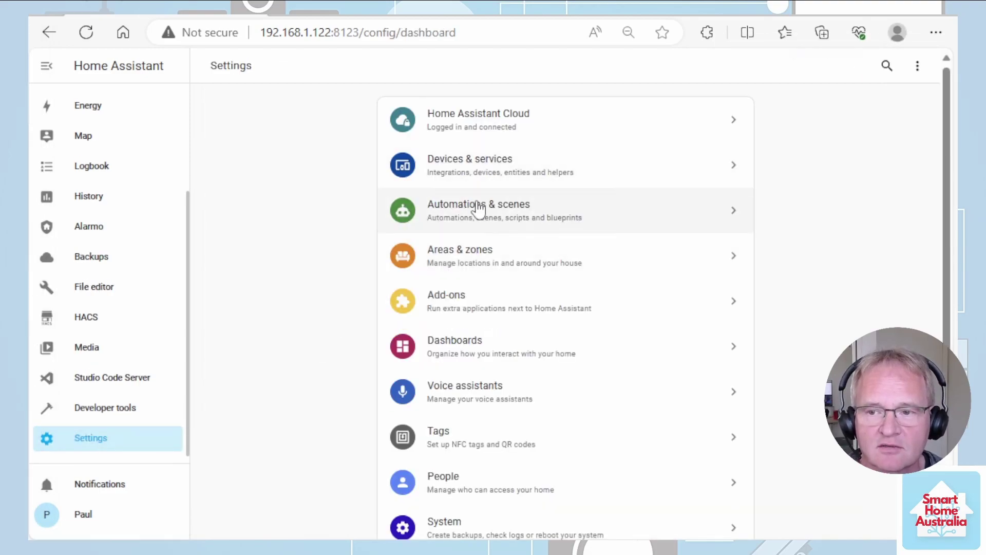
click(478, 211)
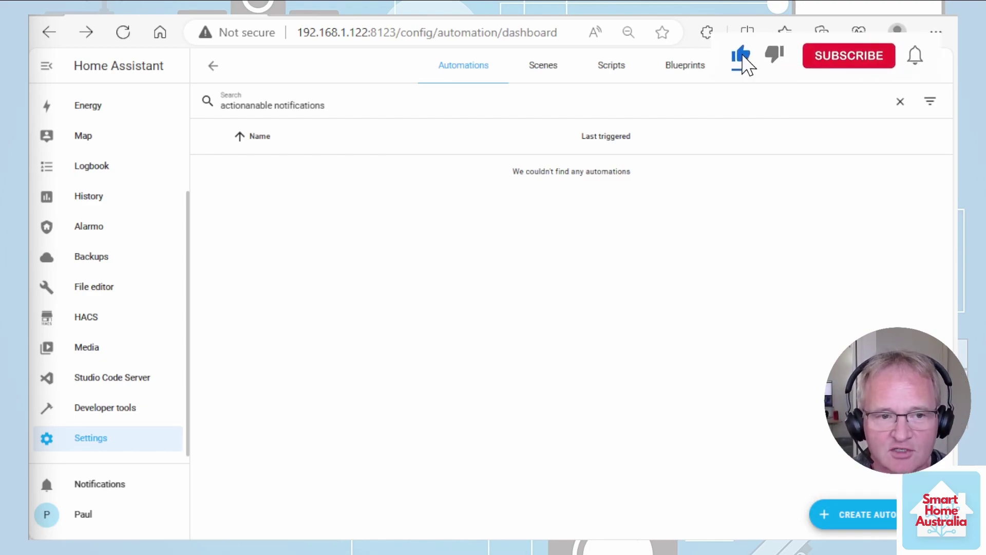
click(863, 516)
Start a blank automation with a Zone trigger that fires when the tracked person leaves Home
click(468, 224)
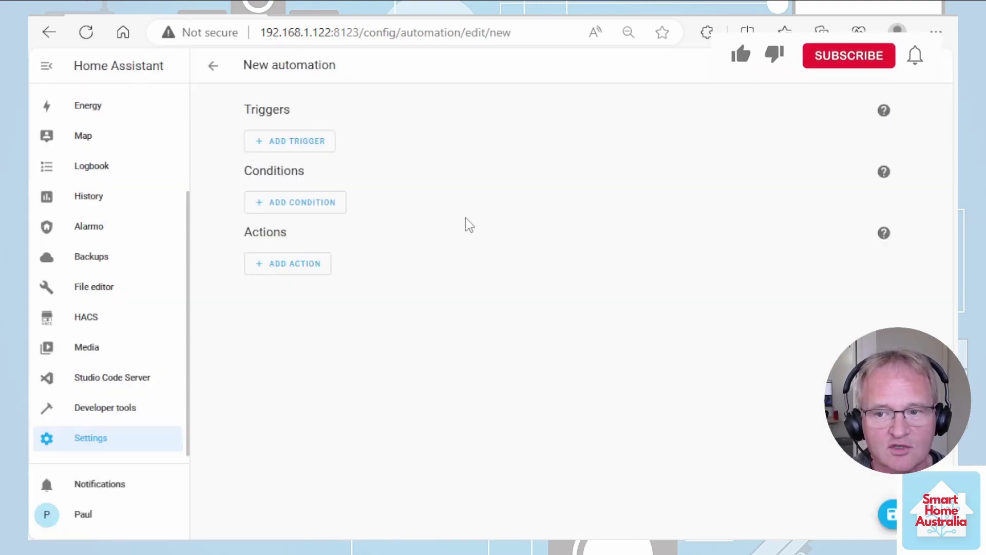
click(265, 145)
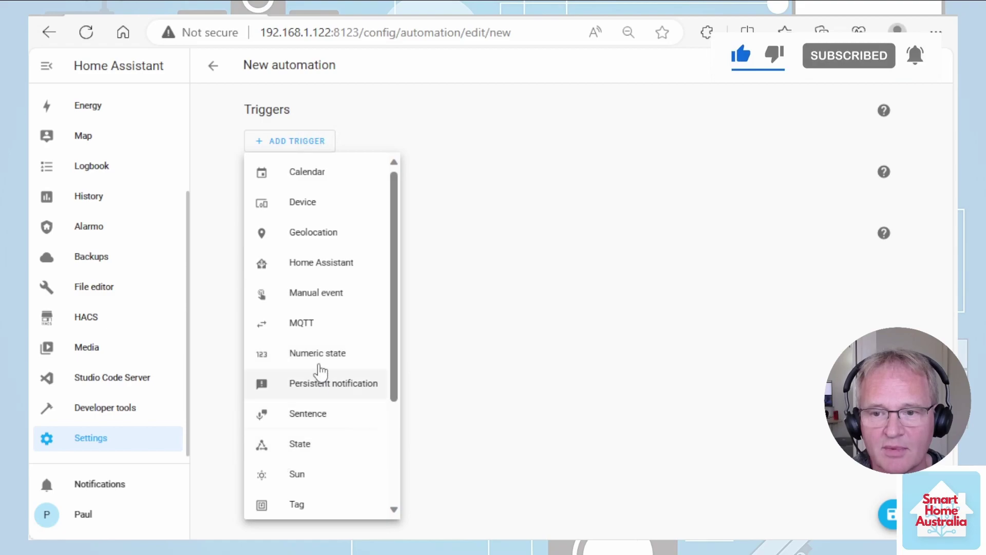
scroll(334, 462, down, 3)
click(311, 501)
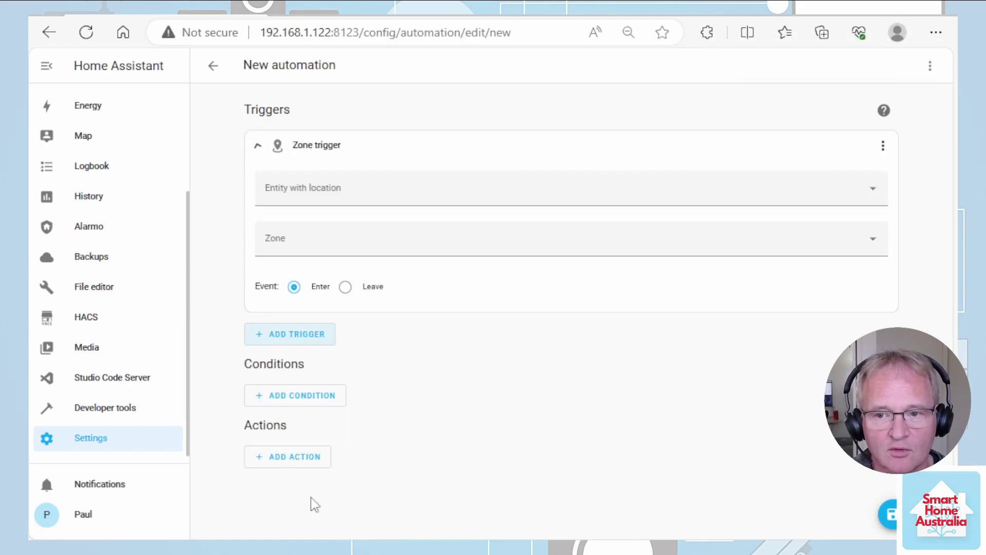
click(322, 227)
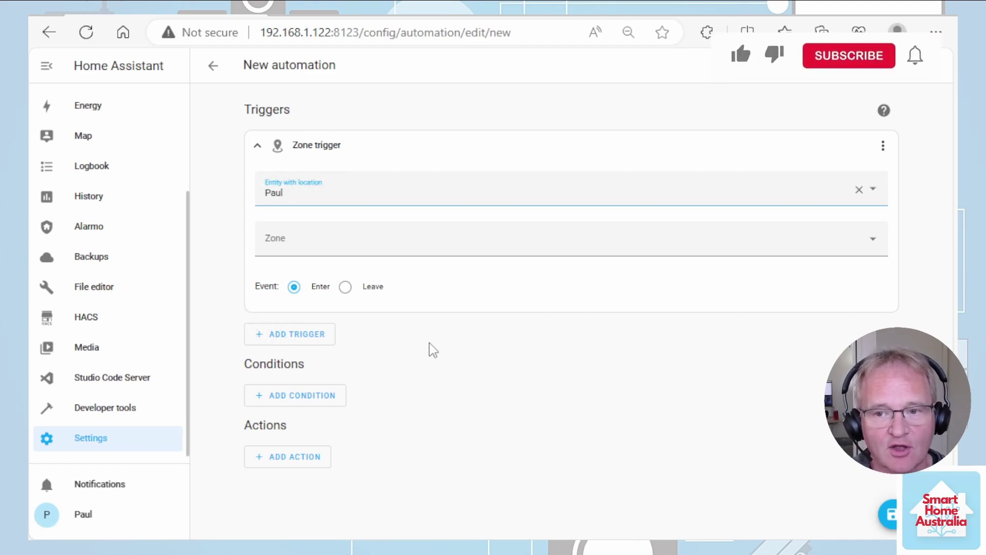
click(315, 241)
click(319, 272)
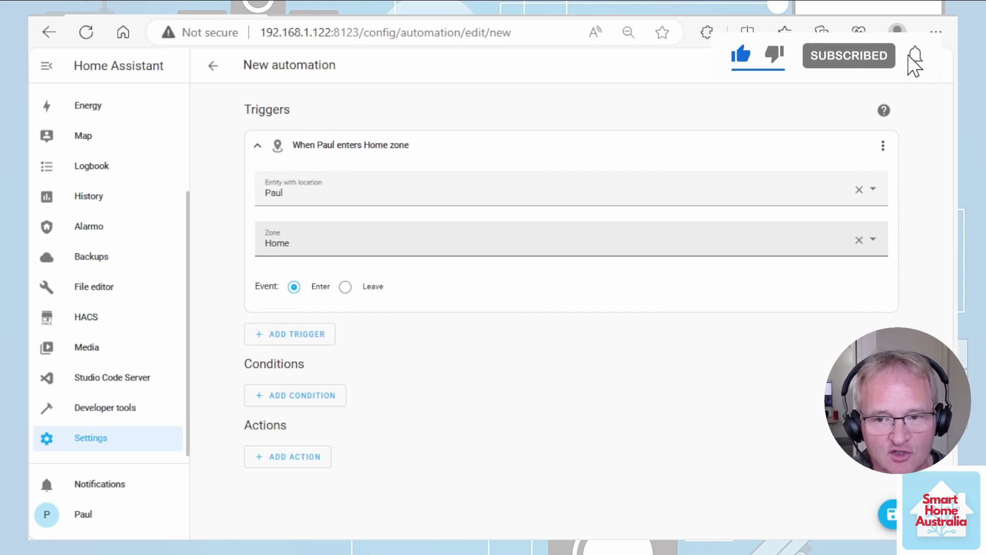
click(344, 287)
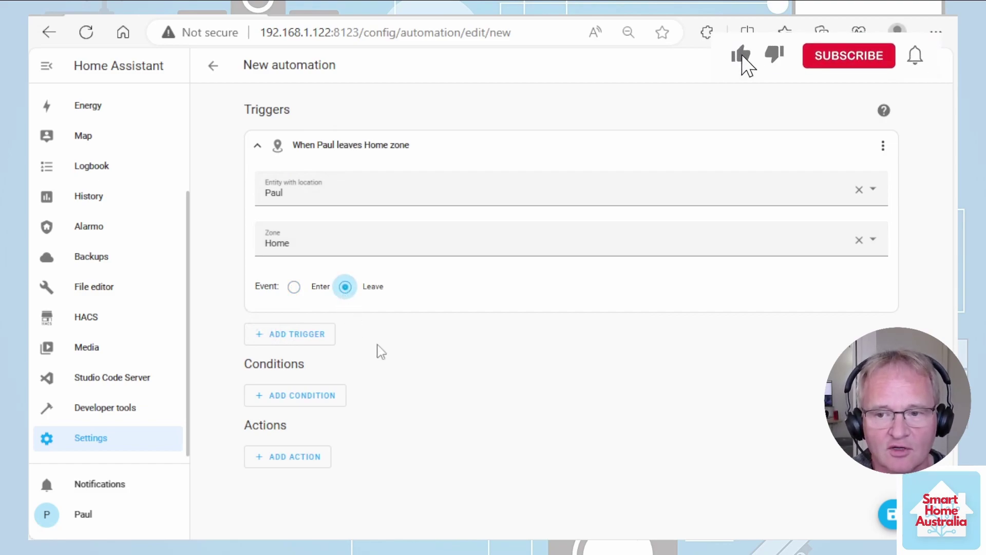
click(318, 398)
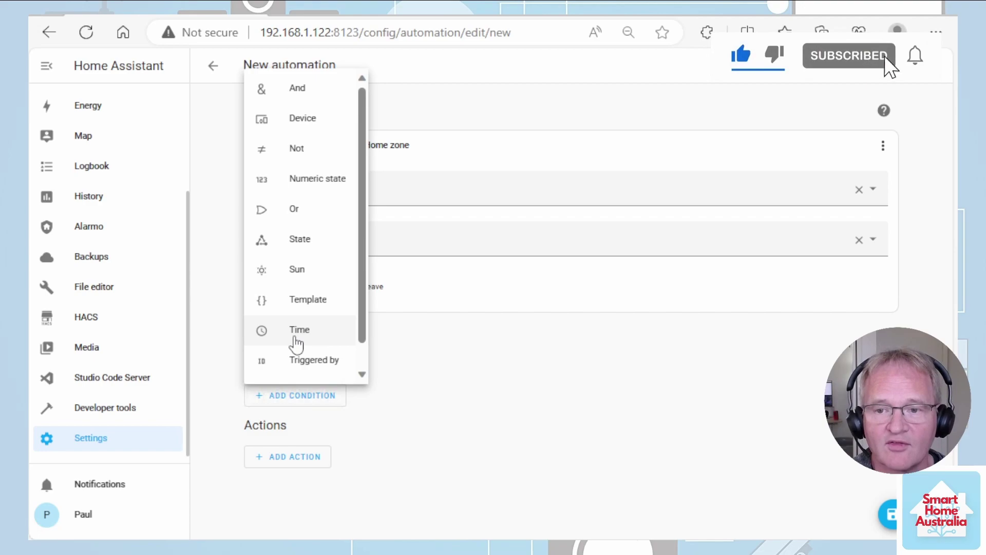
Add a State condition requiring the Alarmo alarm to be Disarmed
click(317, 249)
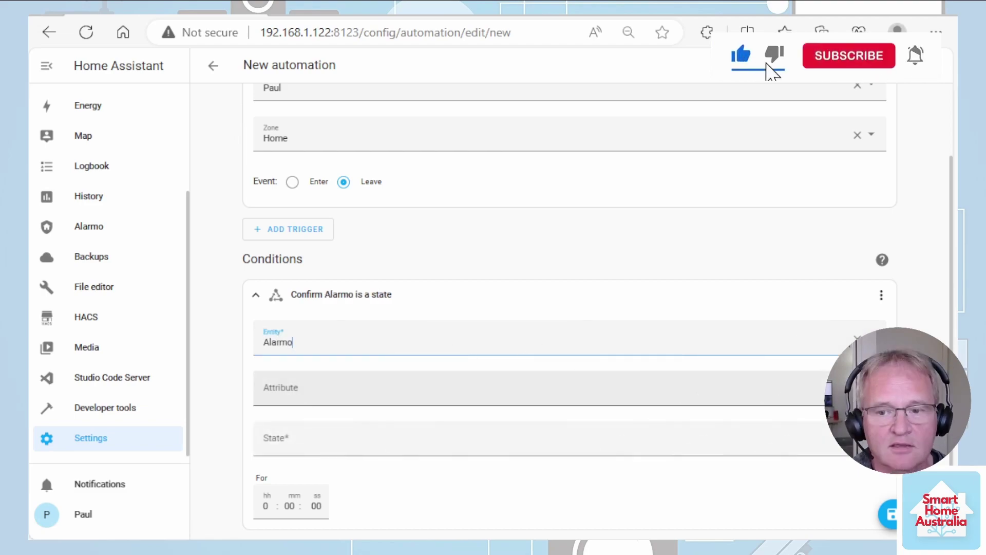
click(314, 446)
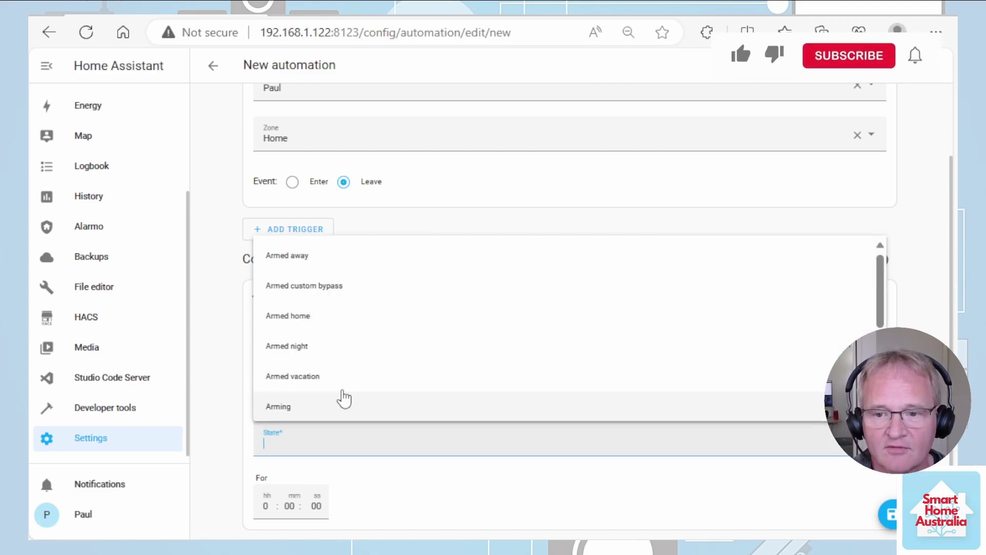
scroll(344, 390, down, 3)
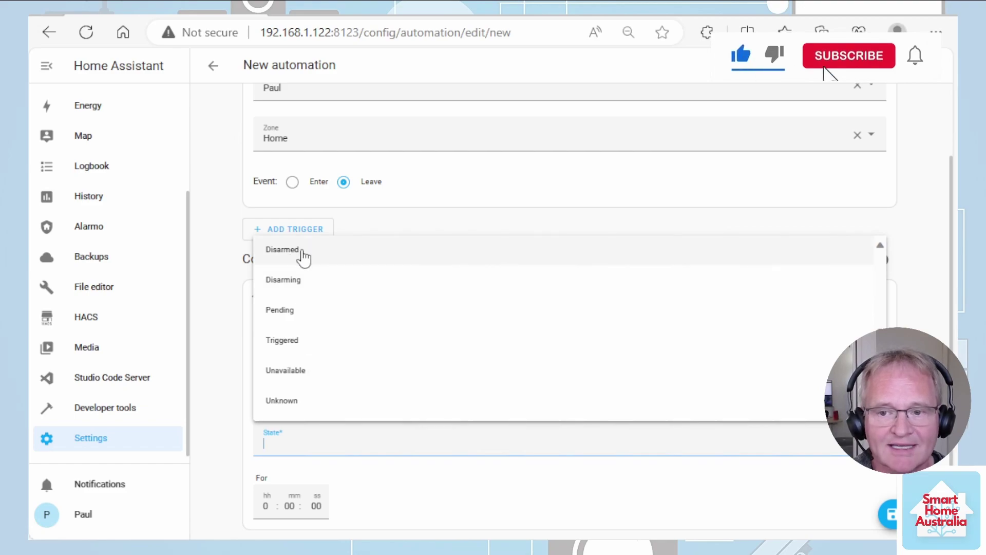
click(302, 251)
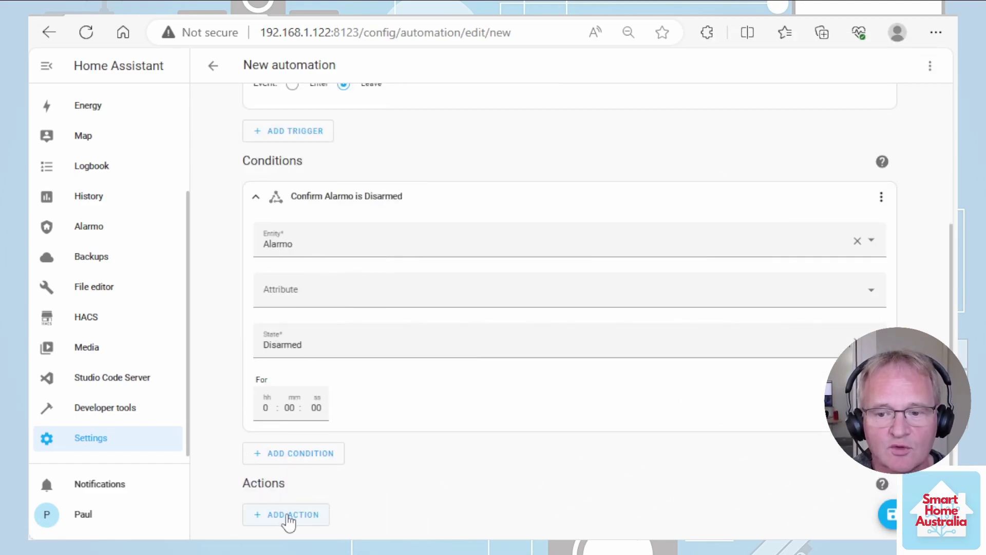
click(289, 518)
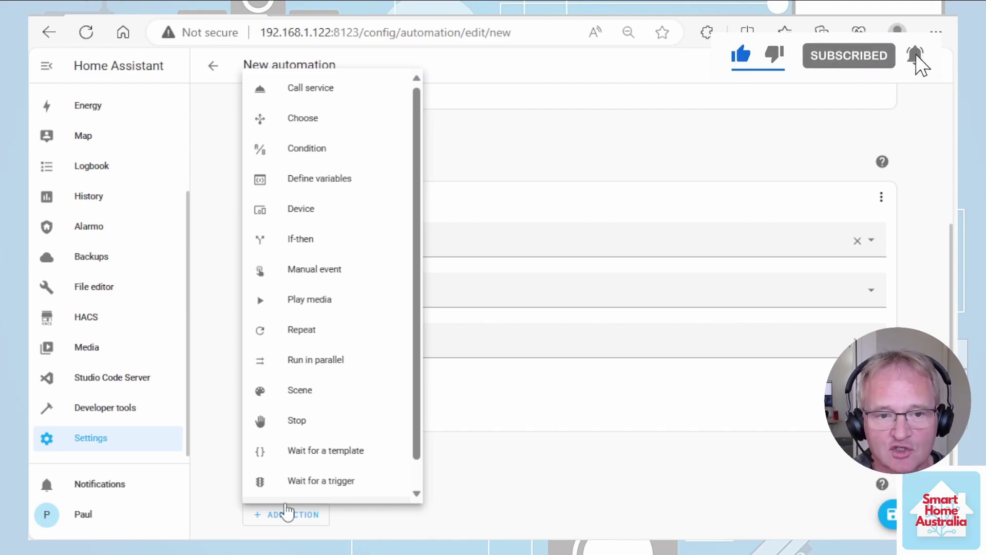
Add an iPhone notify action titled HOME ALARM saying 'Do you want to ARM the alarm', save, and enable data
click(324, 95)
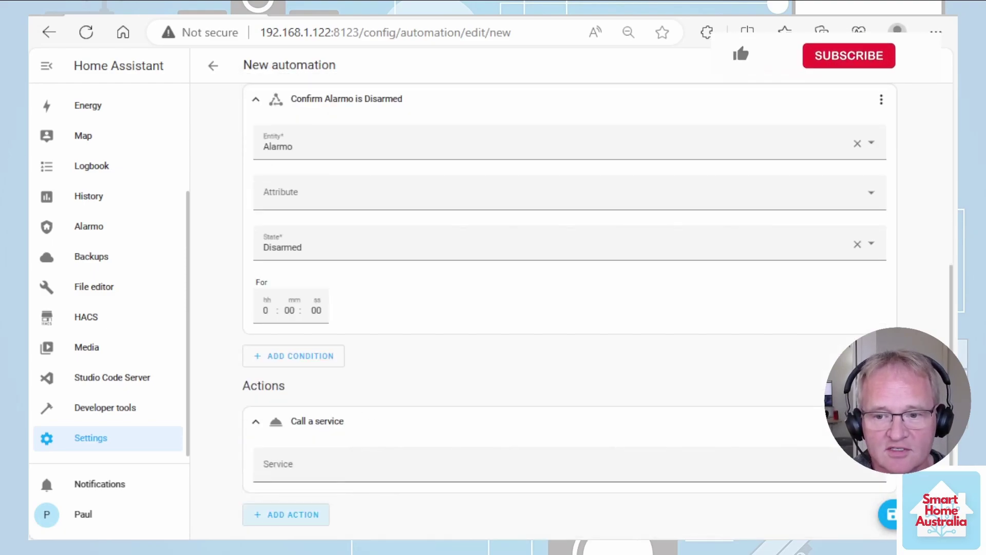
click(287, 468)
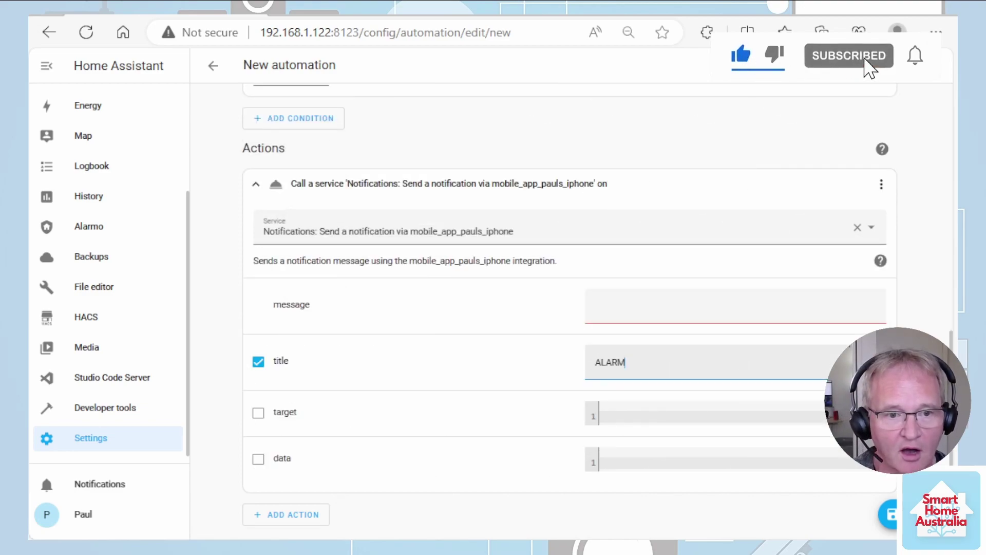
text(HOME)
click(637, 309)
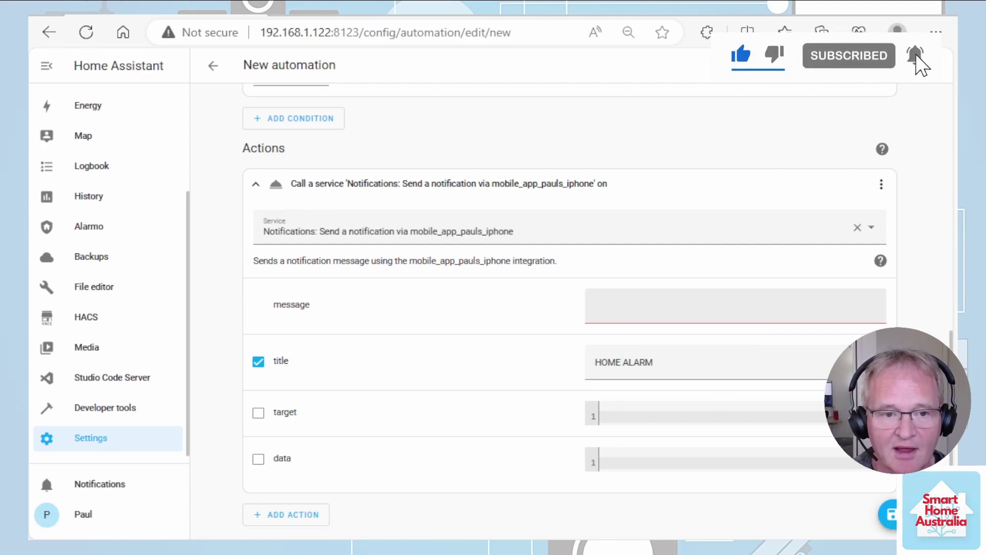
text(Do you want to ARM the alarm)
key(ctrl+s)
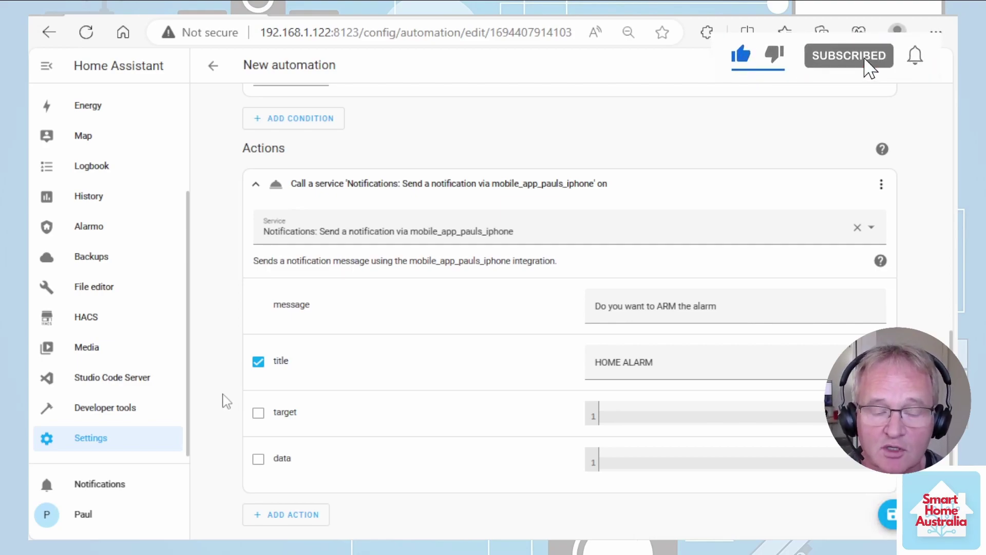
click(258, 458)
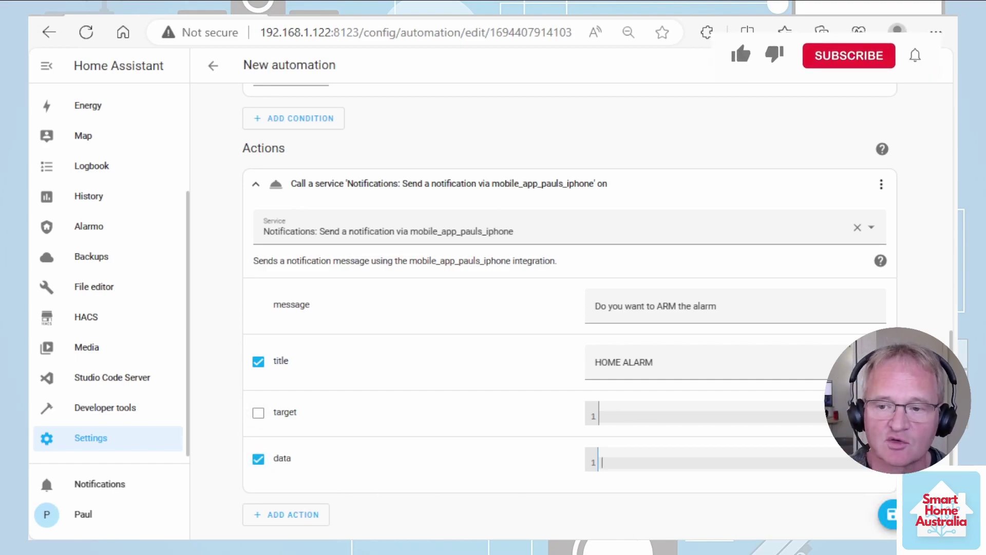
In the notification data, begin an actions list with a URI button titled 'View Cameras' and an empty uri line
text(actions:)
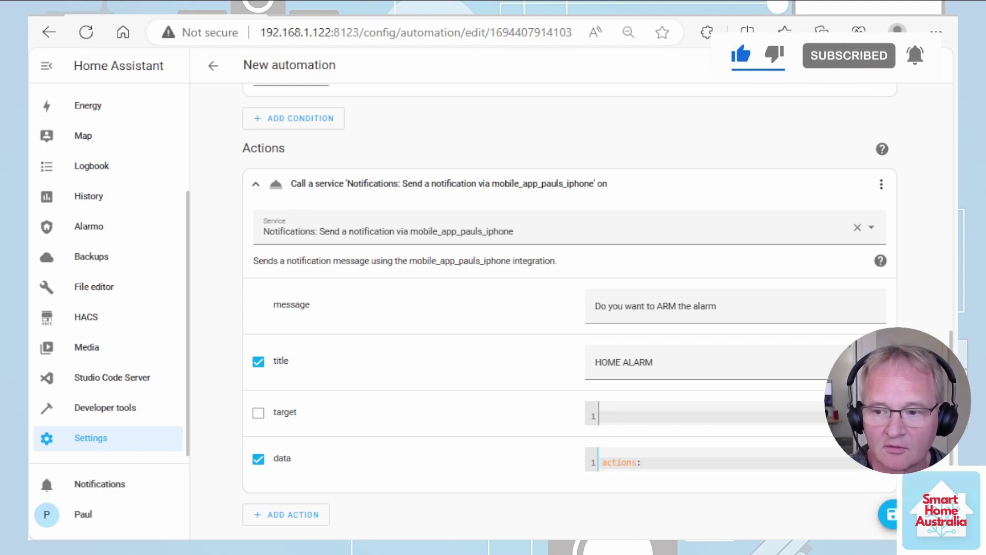
key(Return)
text(-)
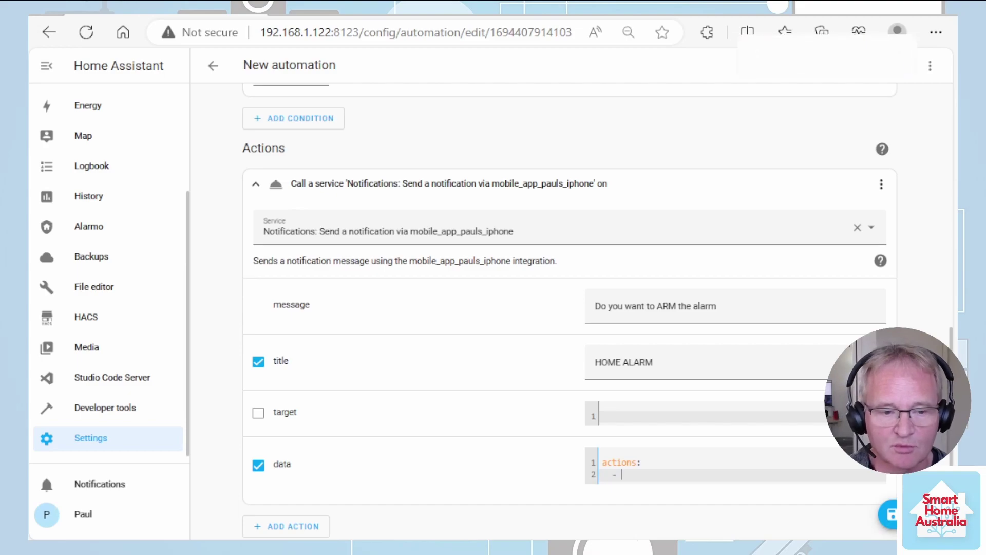
text(action: URI)
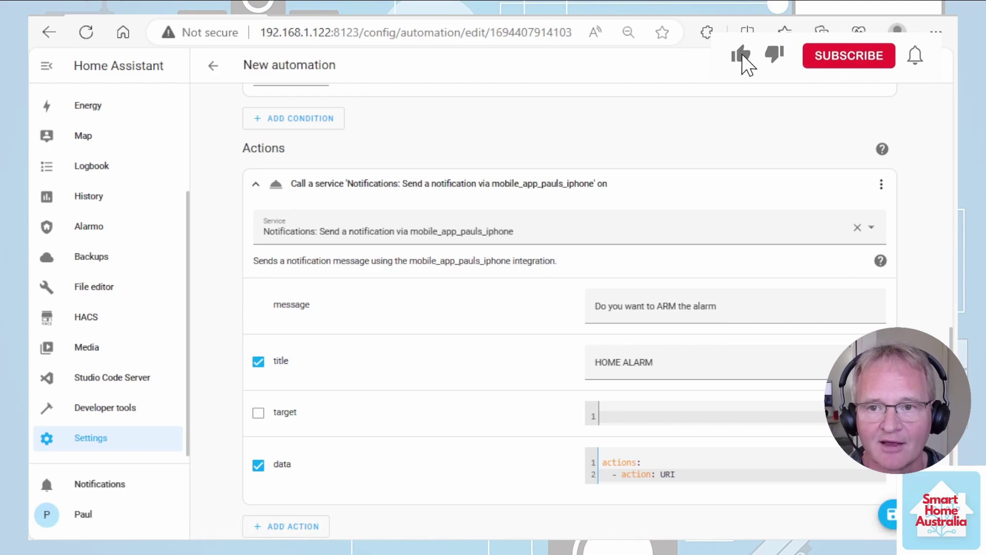
key(Return)
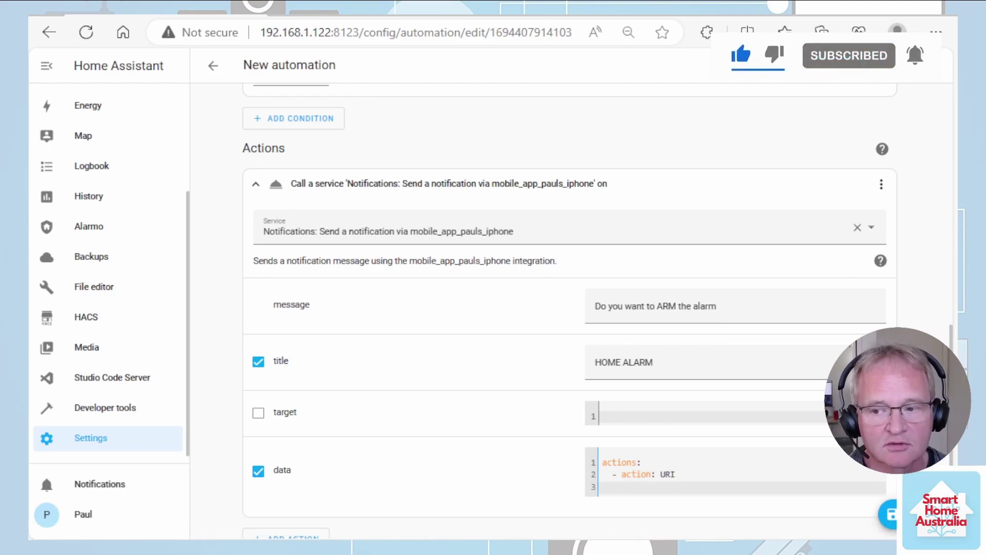
text(title: View Cameras)
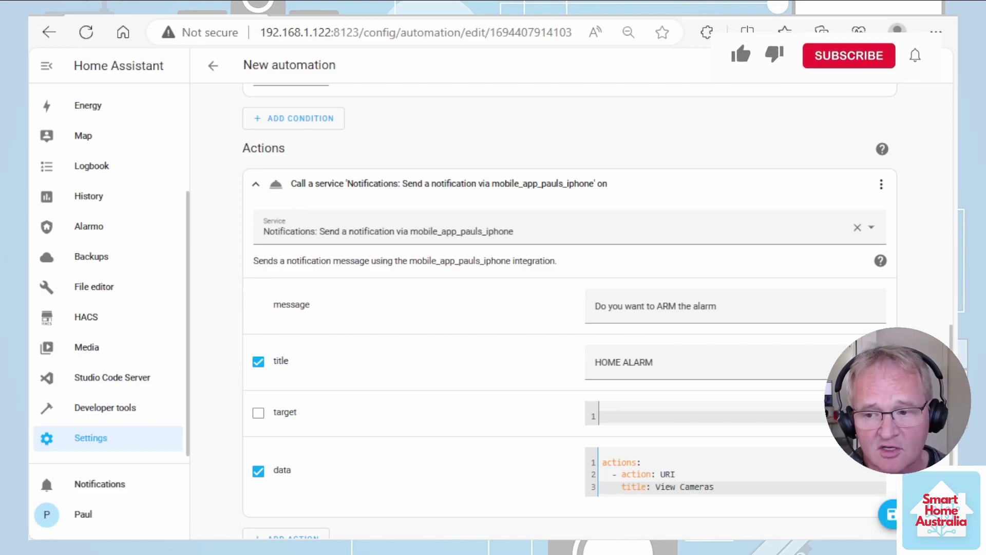
key(Return)
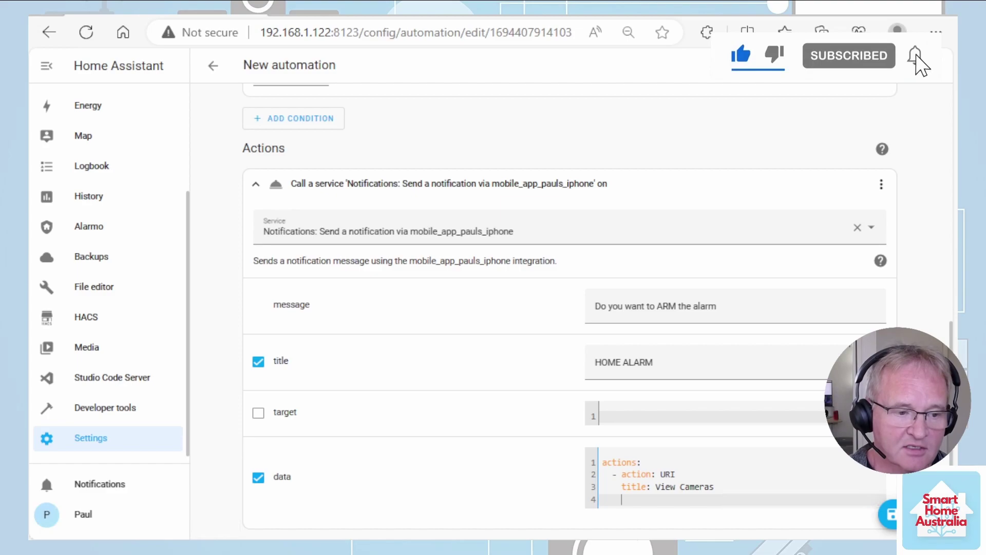
text(uri: /dashboard-alarm/0)
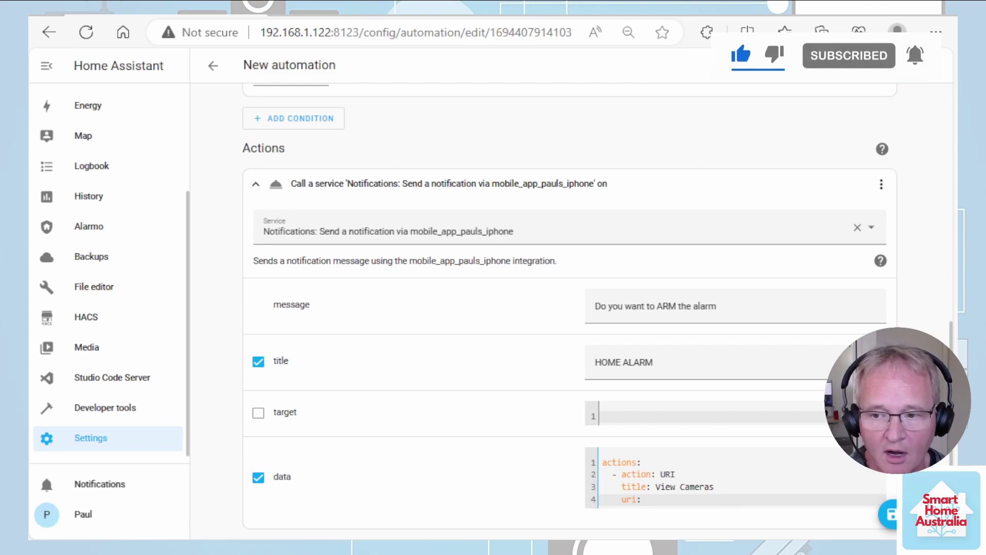
Set the View Cameras uri to /dashboard-alaro/0 and icon sfsymbols:camera.fill, then begin a second '- action:' entry
text(/dashboard-alarm/0)
key(Return)
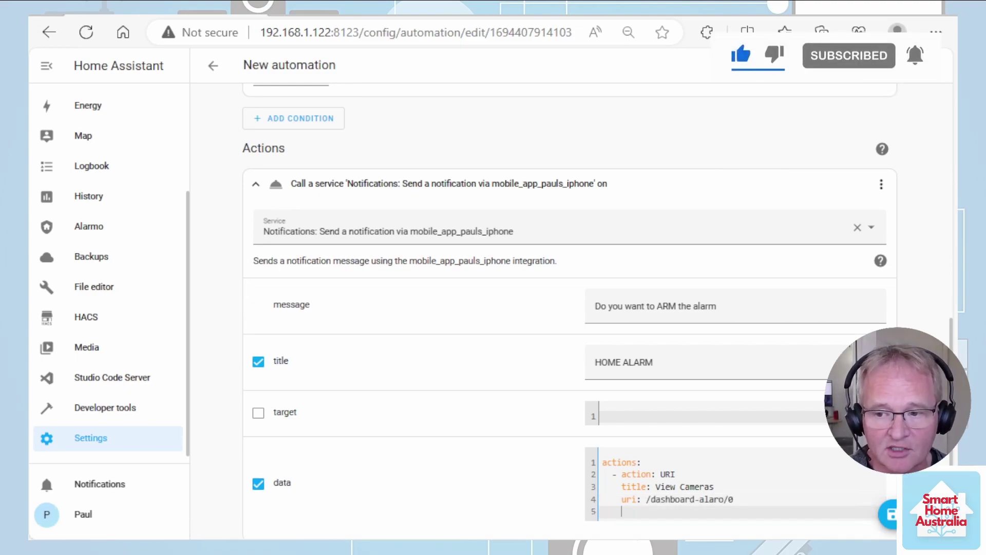
text(ico)
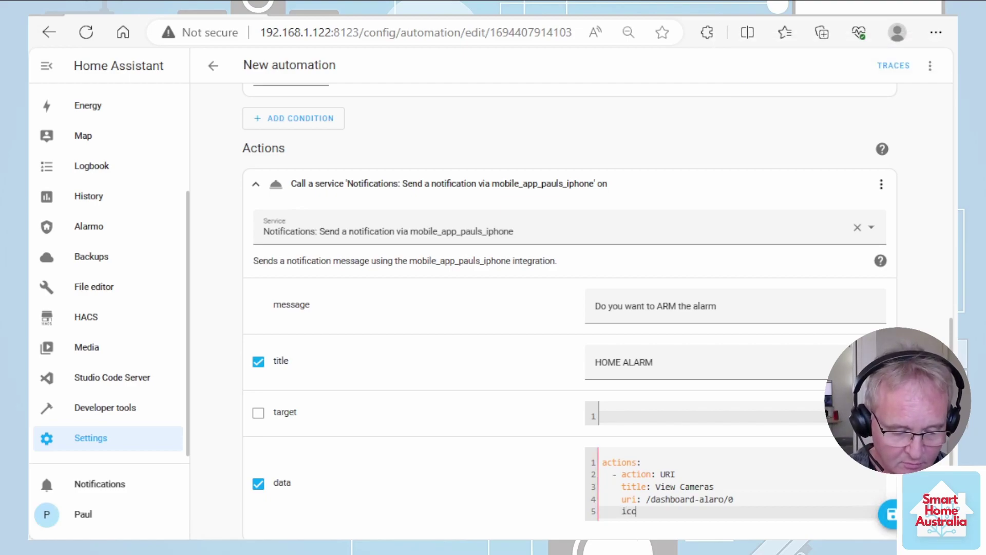
text(n: sfsymbols:camera.fill)
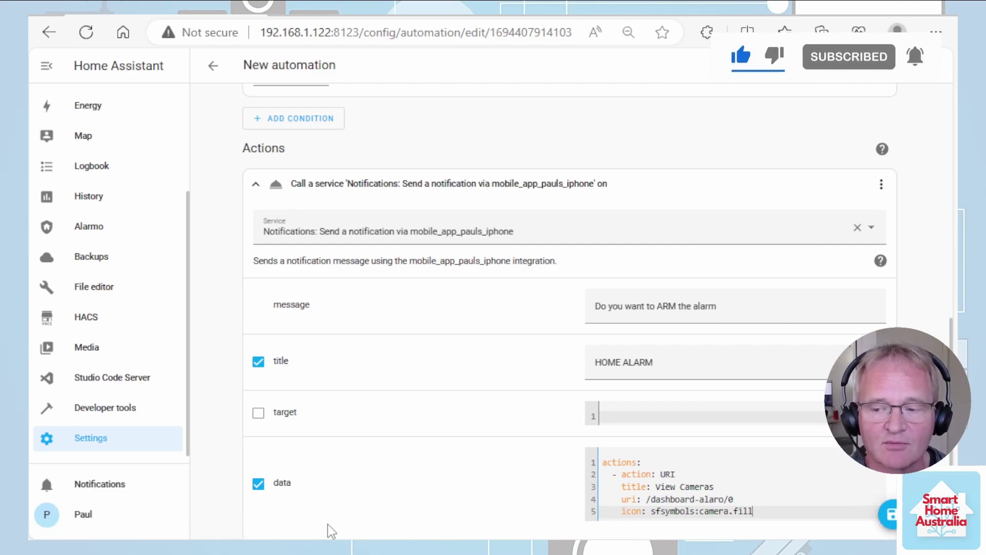
key(Return)
key(BackSpace)
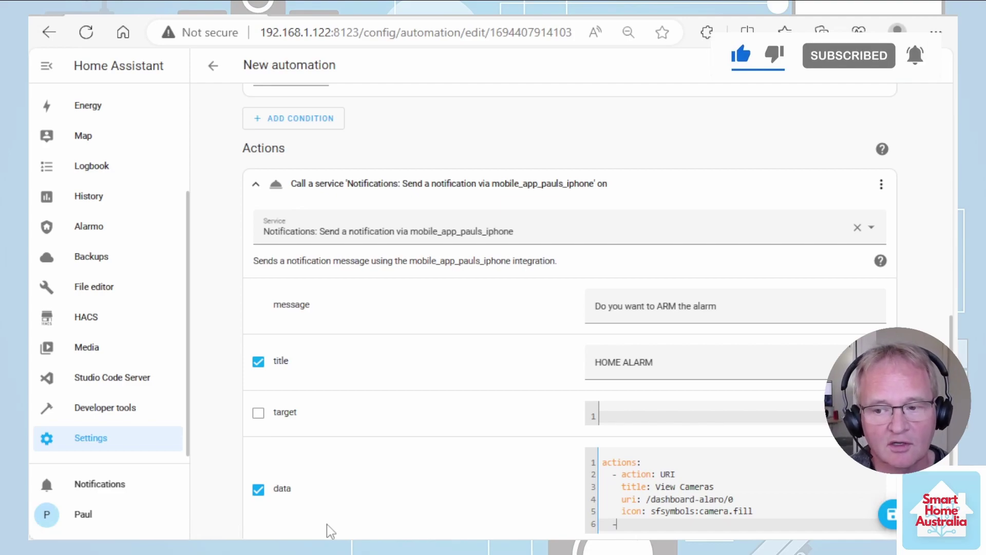
text(- action:)
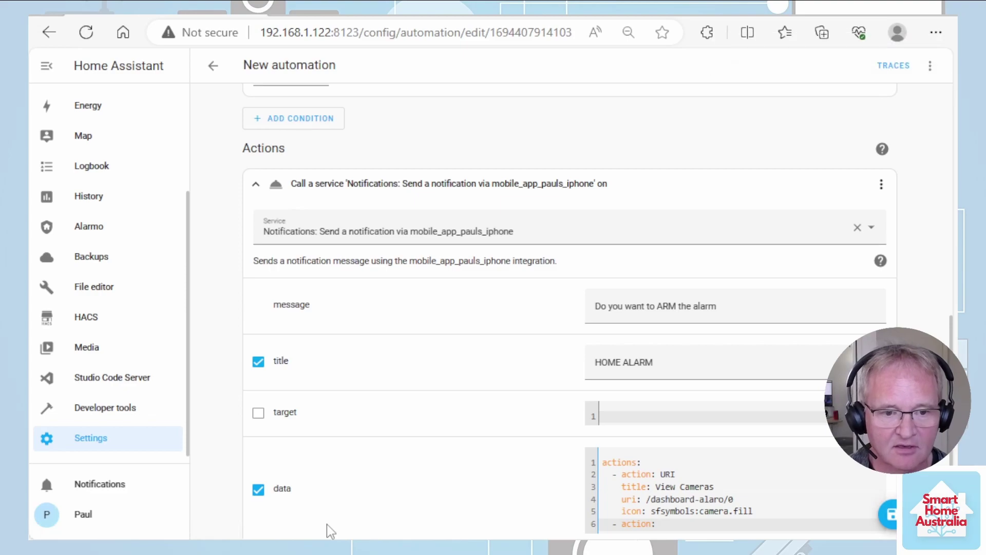
Add ARM_AWAY_ALARM (sfsymbols:alarm.fill) and ARM_HOME_ALARM (sfsymbols:checkmark.shield.fill) buttons, each titled 'Arm Home Alarm'
text(ARM_AWAY_ALARM)
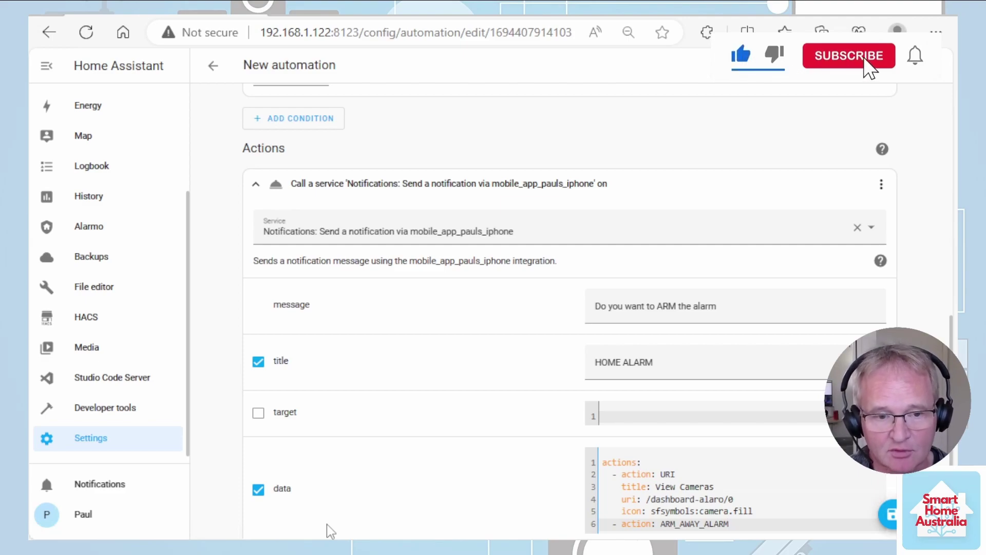
text(title: Arm Home Alarm)
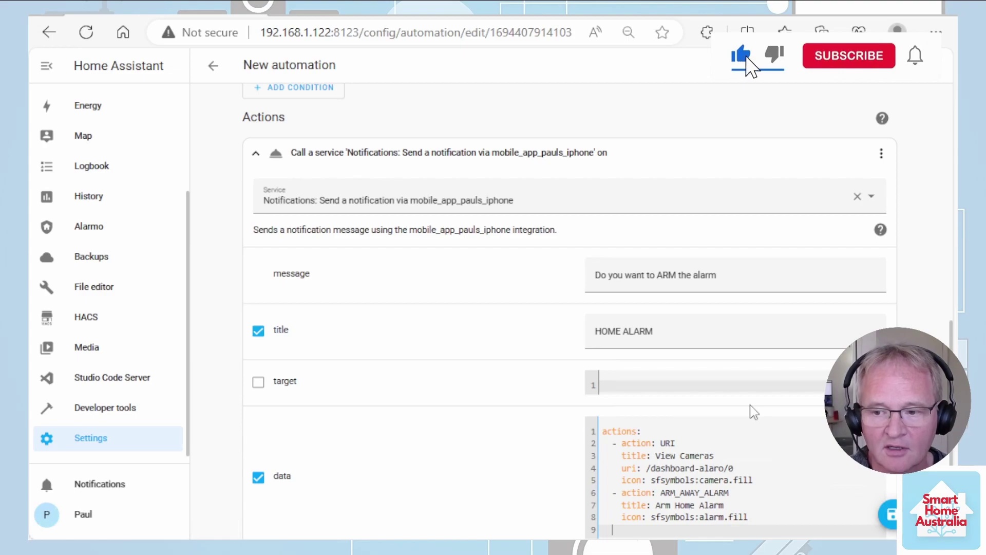
text(- action: ARM_HOME_ALARM)
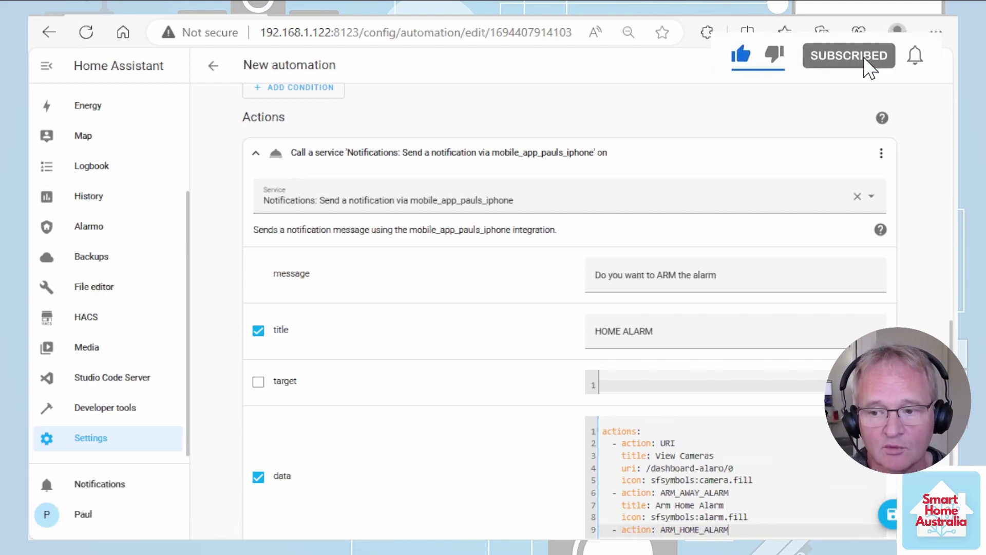
key(Return)
text(title: Arm Home Alarm)
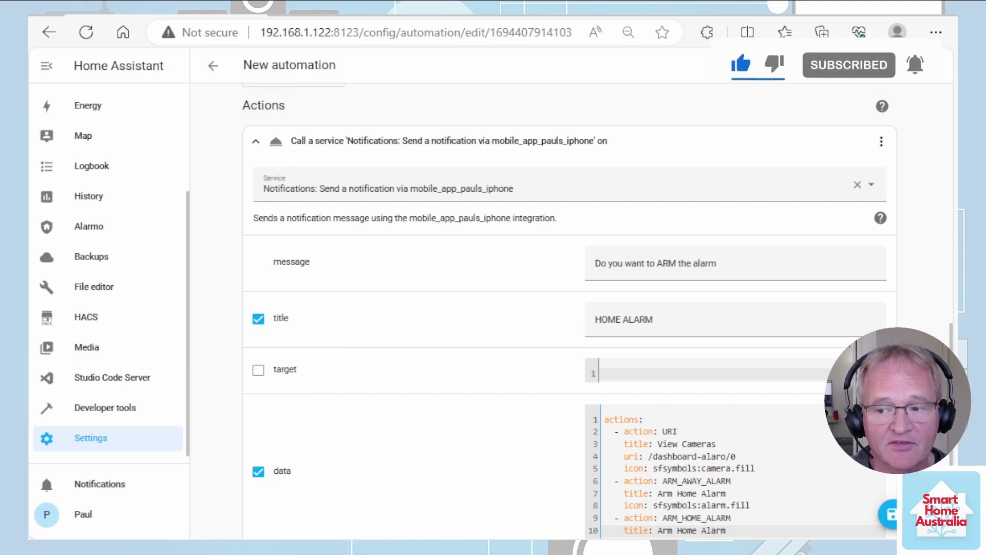
key(Return)
text(icon: sfsymbols:checkmark.shield.fill)
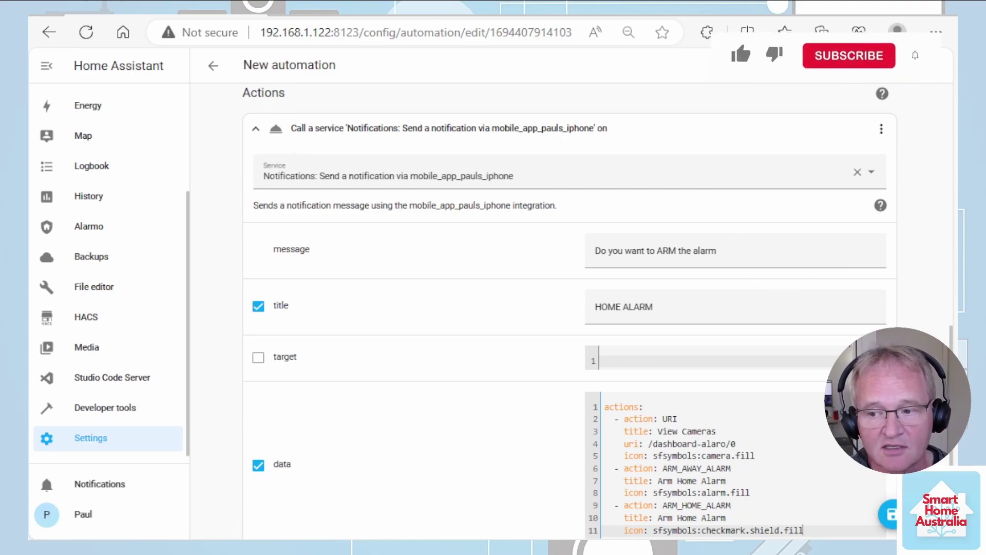
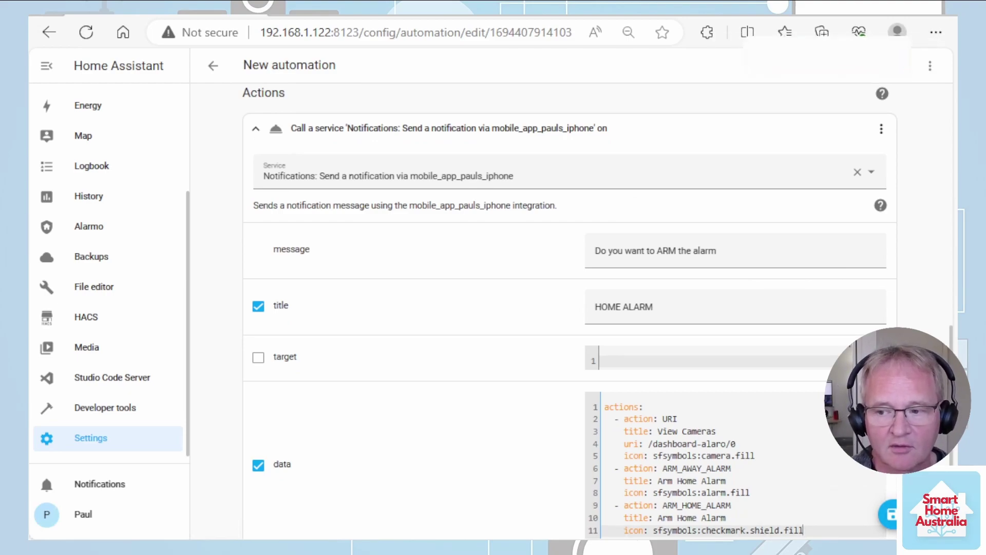
Start a new line in the notification's data YAML for another action button
key(Return)
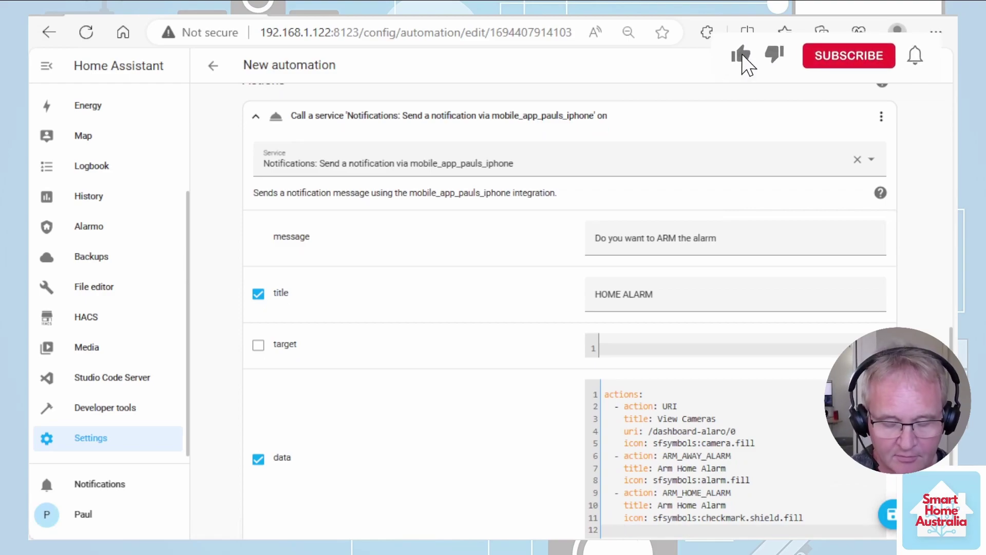
Add the destructive IGNORE action with title Ignore and icon sfsymbols:bin.xmark to the data YAML
text(- action: IGNORE)
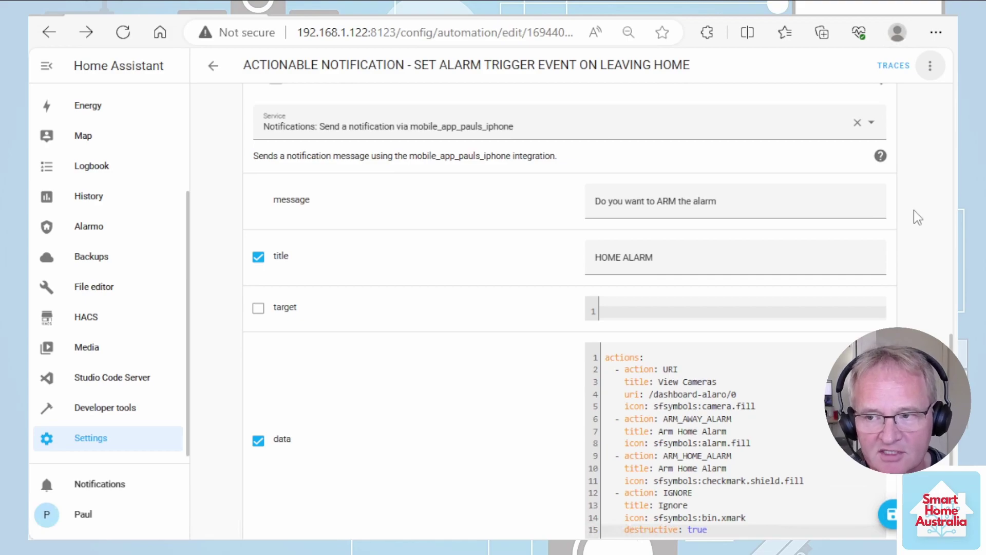
scroll(913, 211, up, 2)
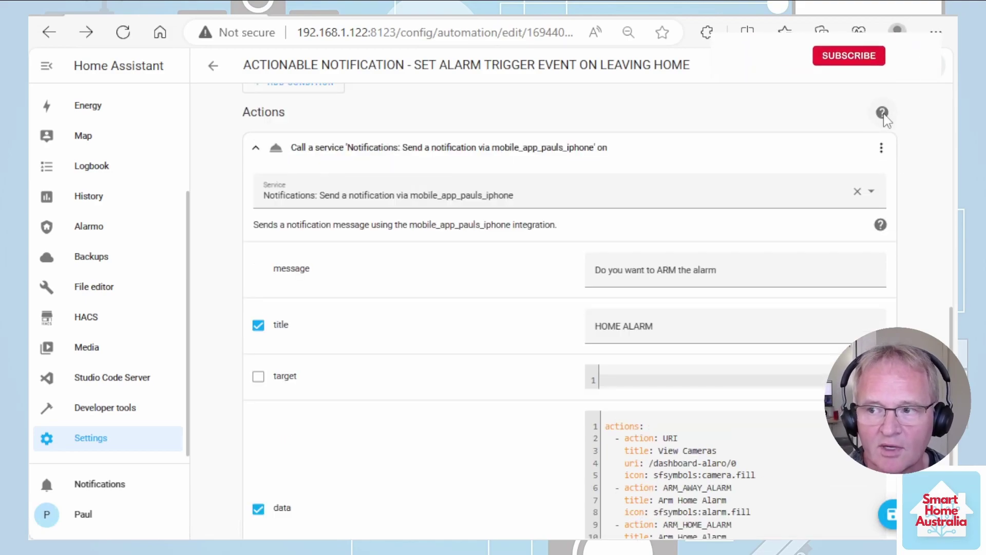
Run the notification action to send a test HOME ALARM notification to the phone
click(880, 154)
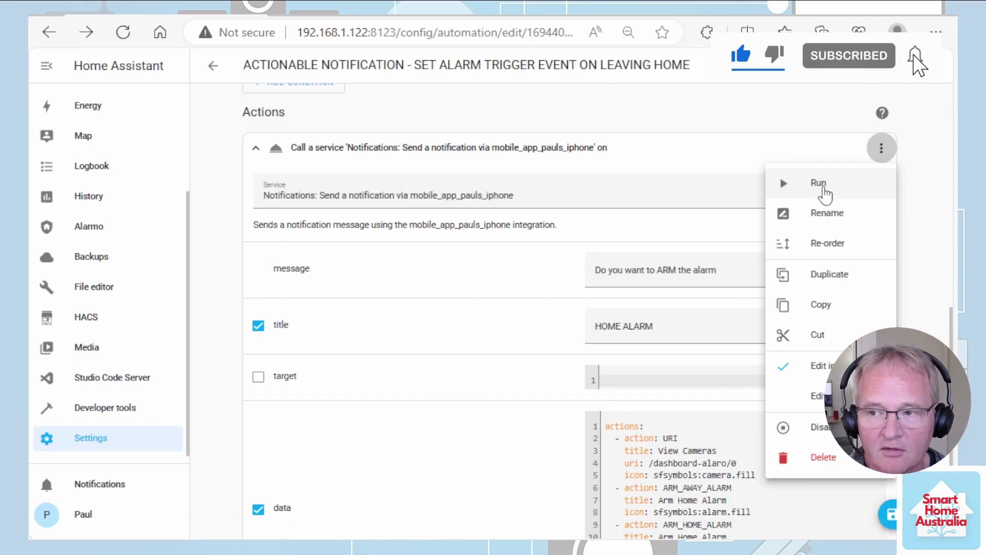
click(823, 188)
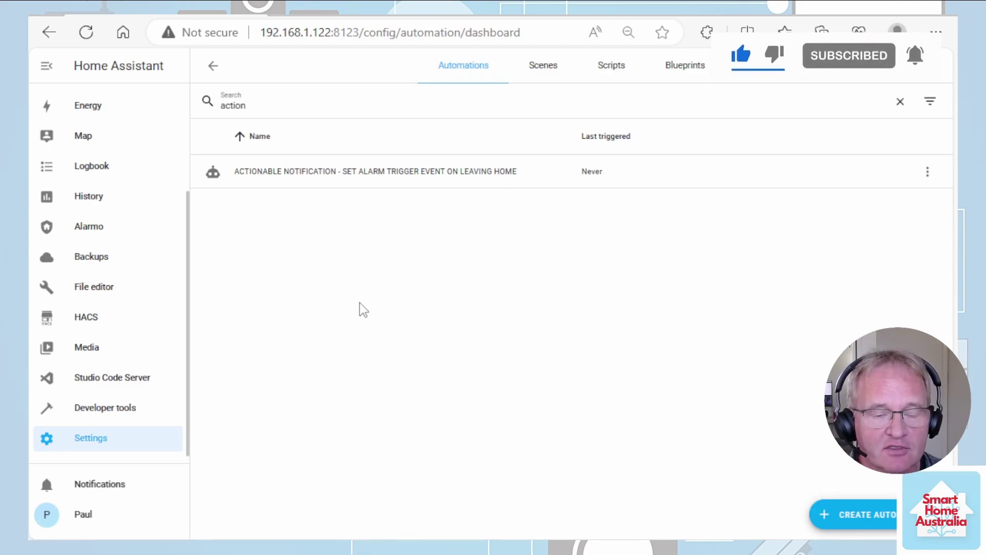
Create a blank automation with a mobile_app_notification_action event trigger, event data action: ARM_AWAY_ALARM
click(822, 508)
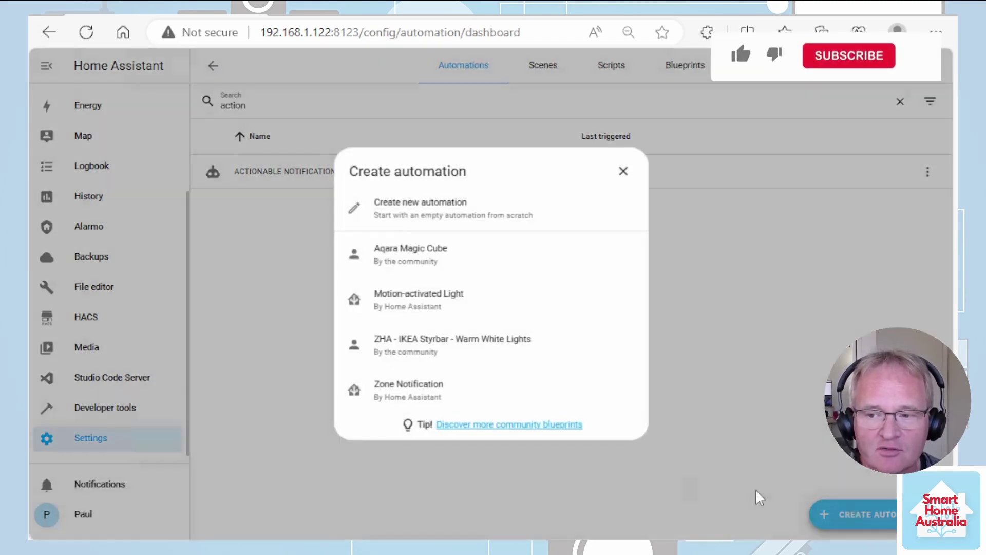
click(421, 208)
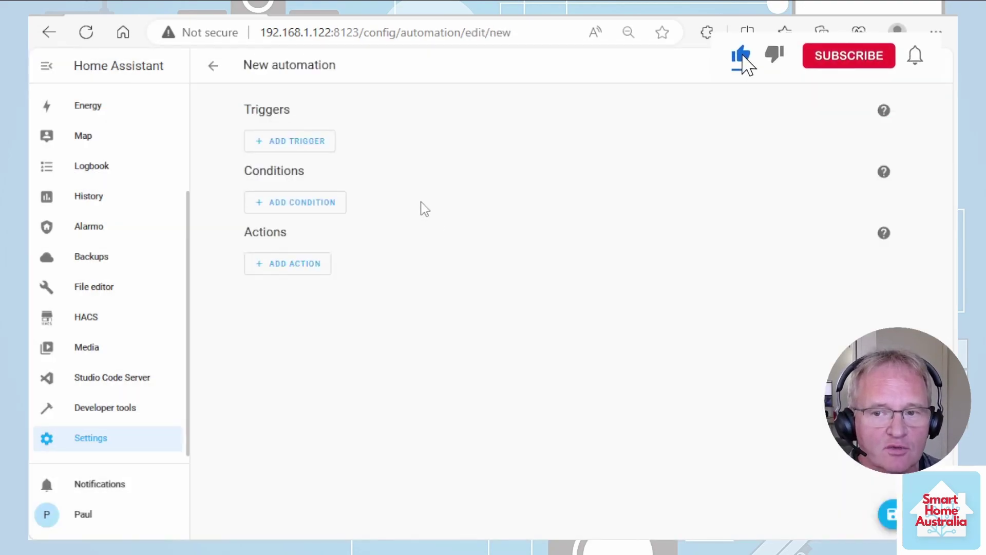
click(276, 146)
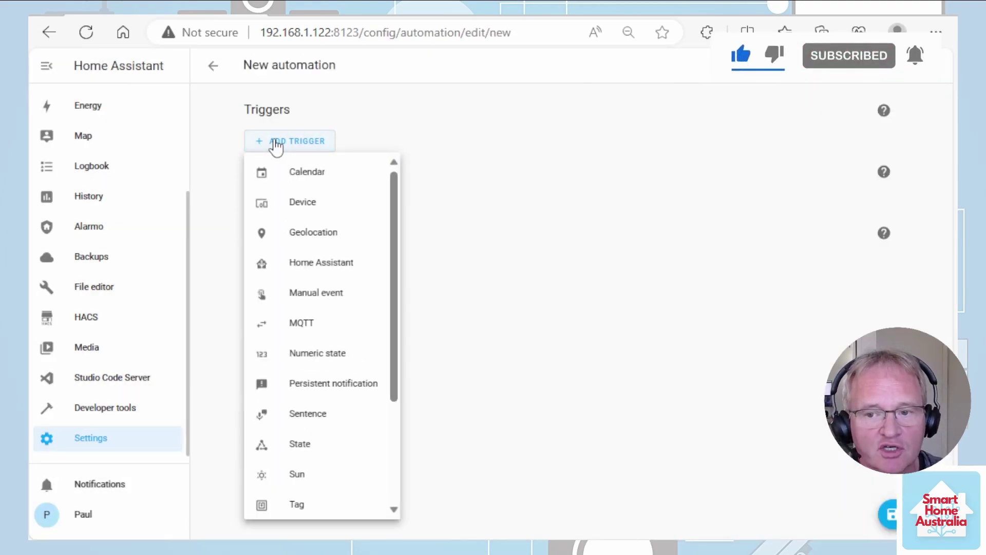
click(325, 303)
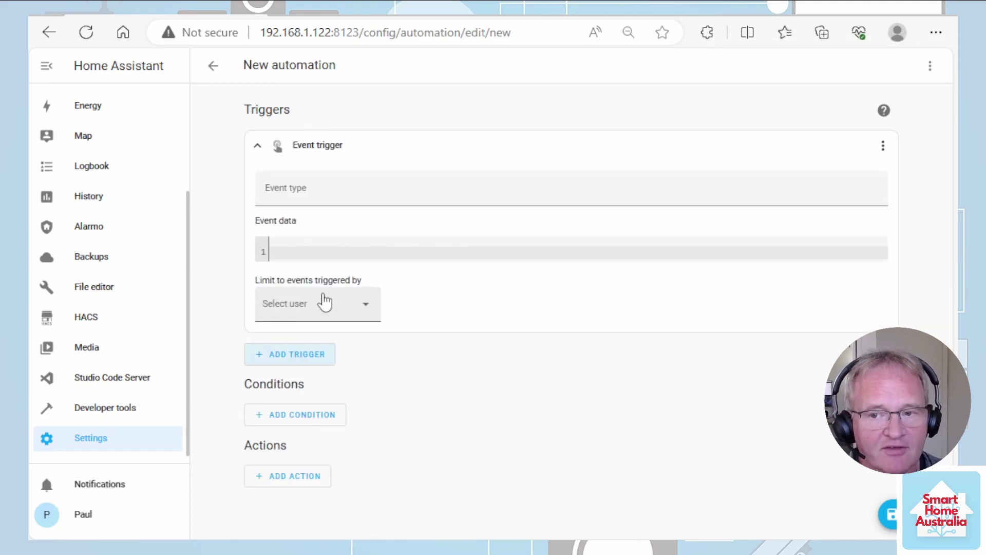
text(mobile_app_notification_action)
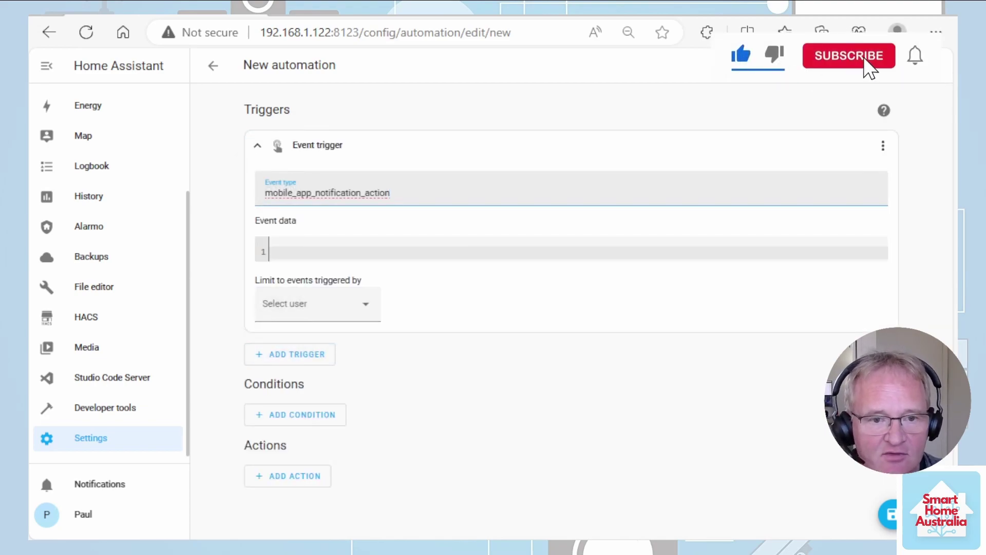
click(202, 238)
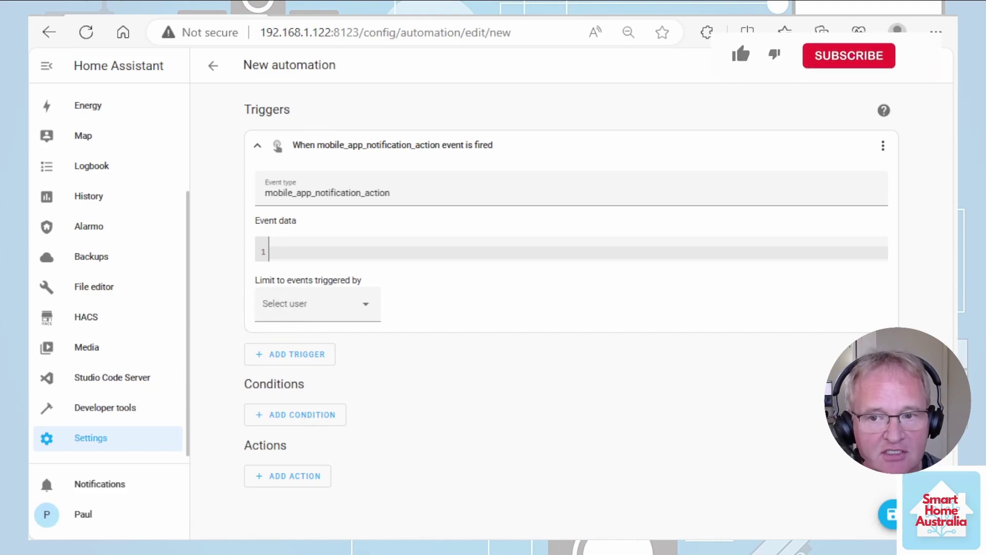
text(action: ARM_AWAY_ALARM)
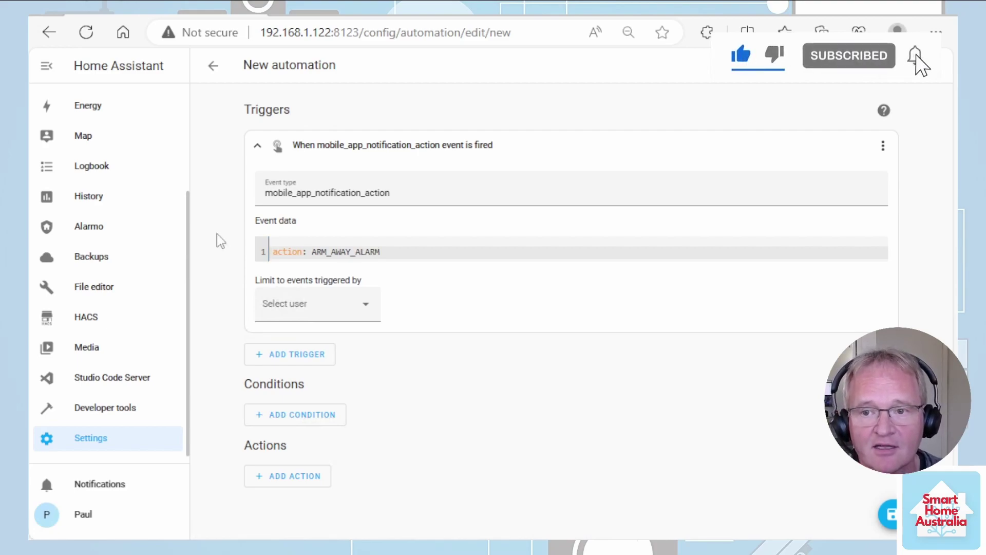
Duplicate the event trigger and change its event data to action: ARM_HOME_ALARM
click(883, 146)
click(852, 275)
scroll(220, 389, down, 3)
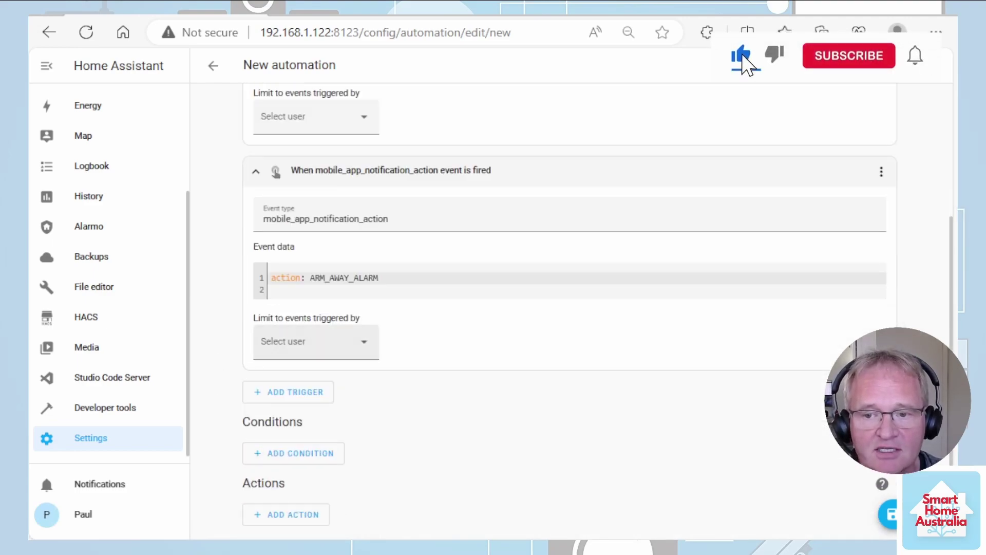
click(349, 277)
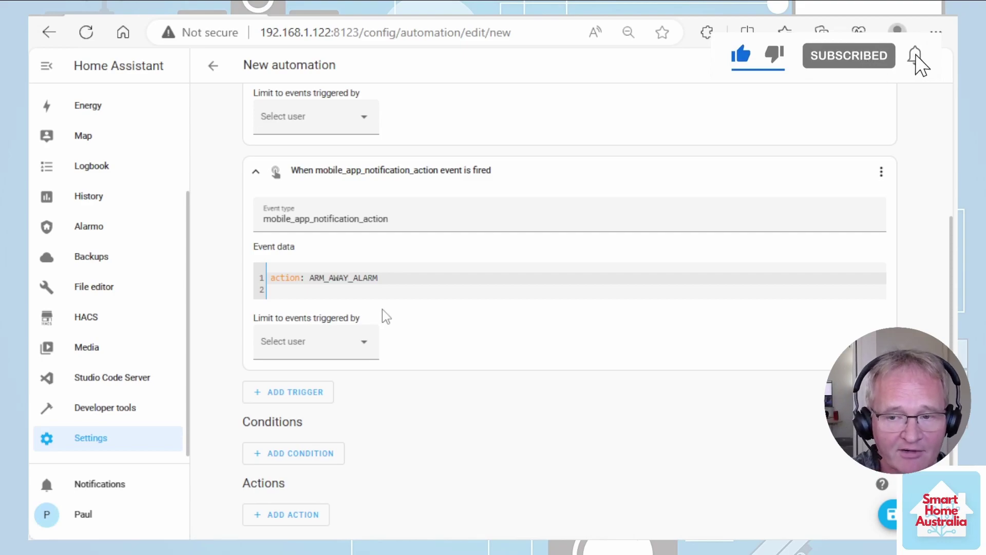
key(BackSpace)
key(BackSpace)
key(BackSpace)
key(BackSpace)
text(HOME)
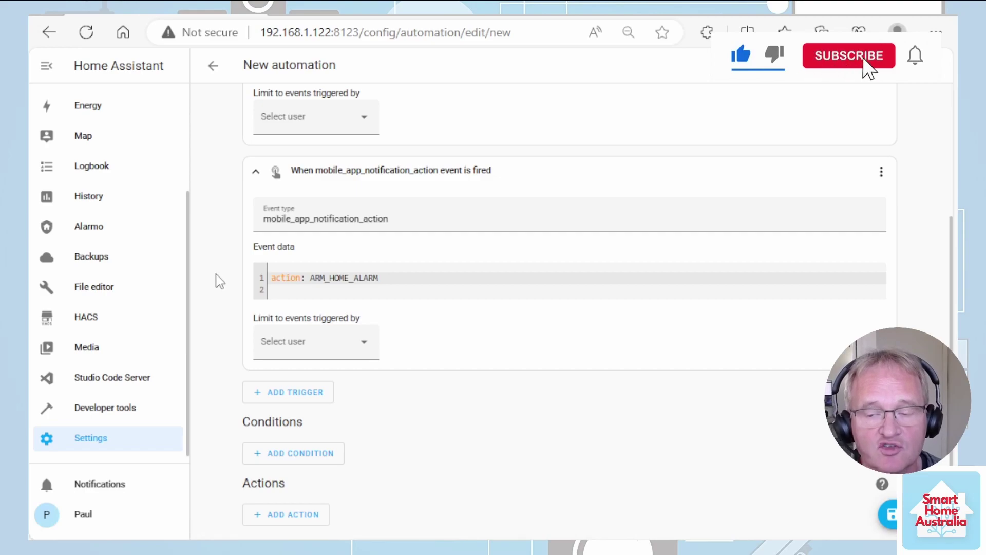
scroll(216, 273, up, 4)
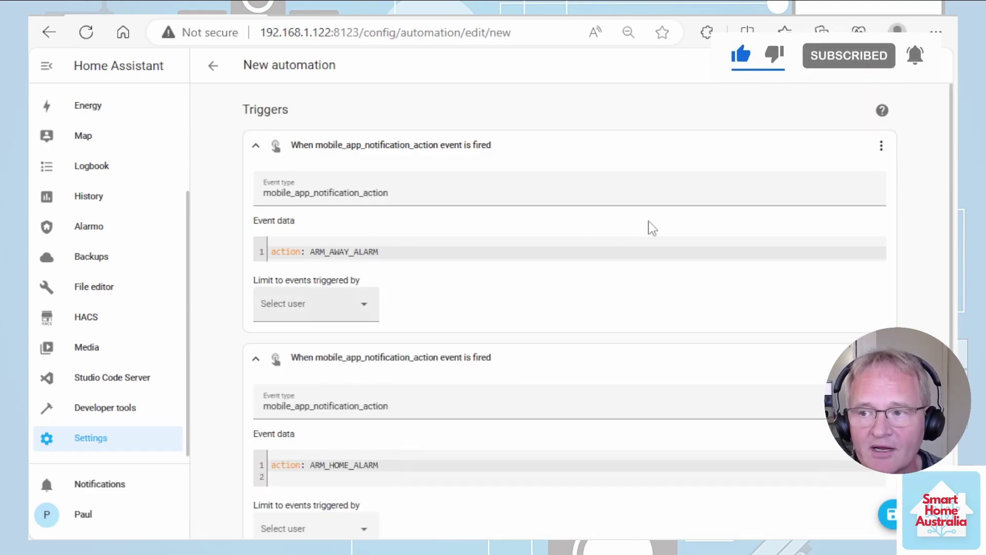
Give the triggers IDs ARM_AWAY_ALARM_TRIGGER and ARM_HOME_ALARM_TRIGGER
click(882, 147)
click(854, 250)
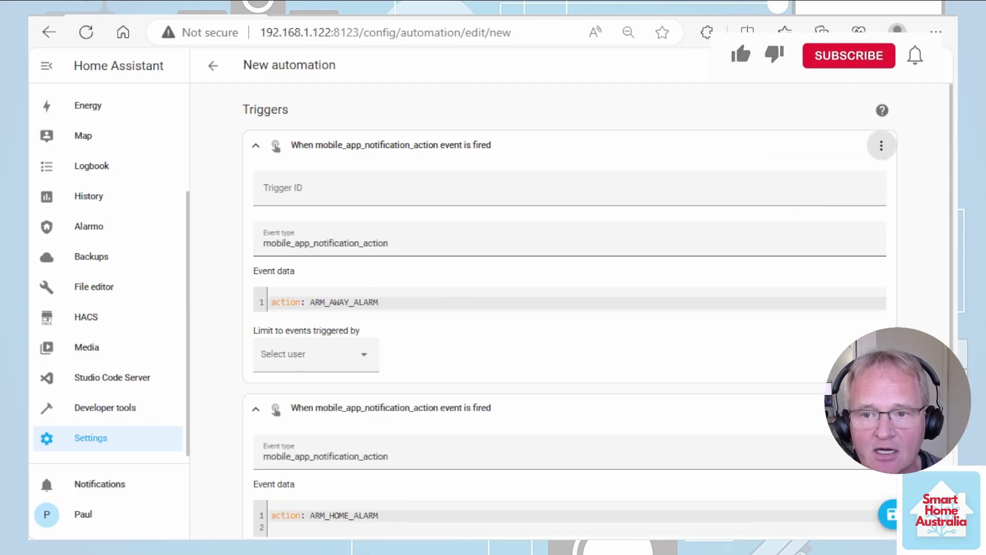
click(308, 189)
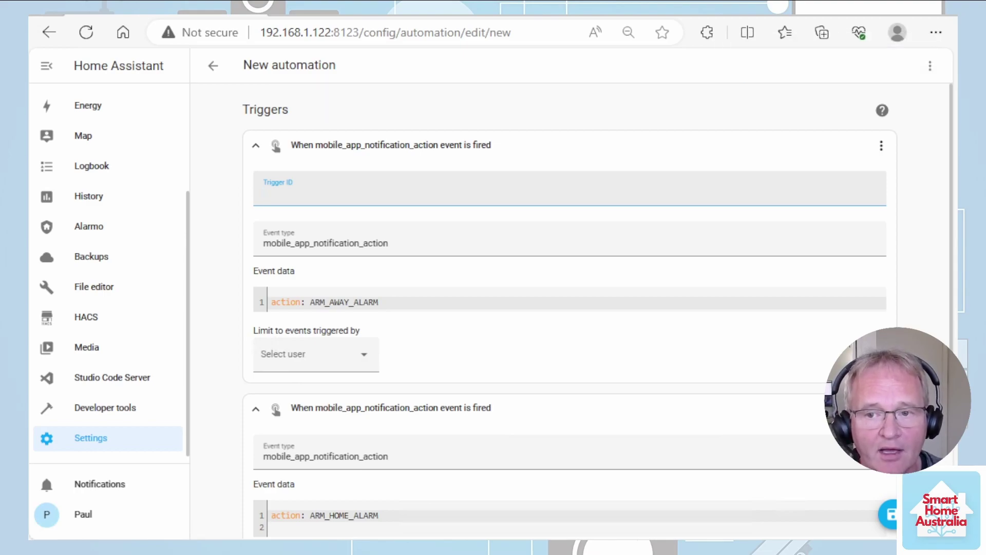
text(ARM_AWAY_ALARM_TRIGGER)
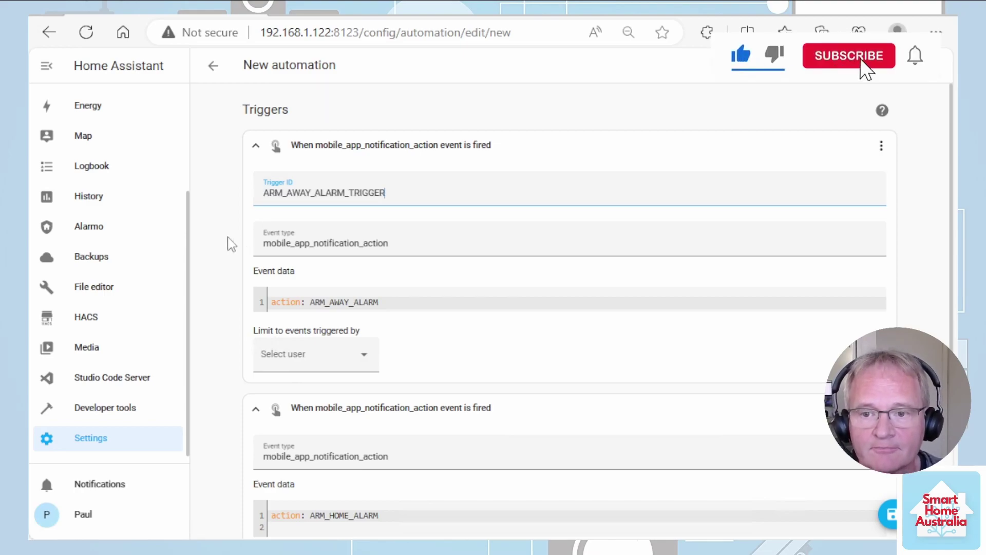
scroll(203, 251, down, 4)
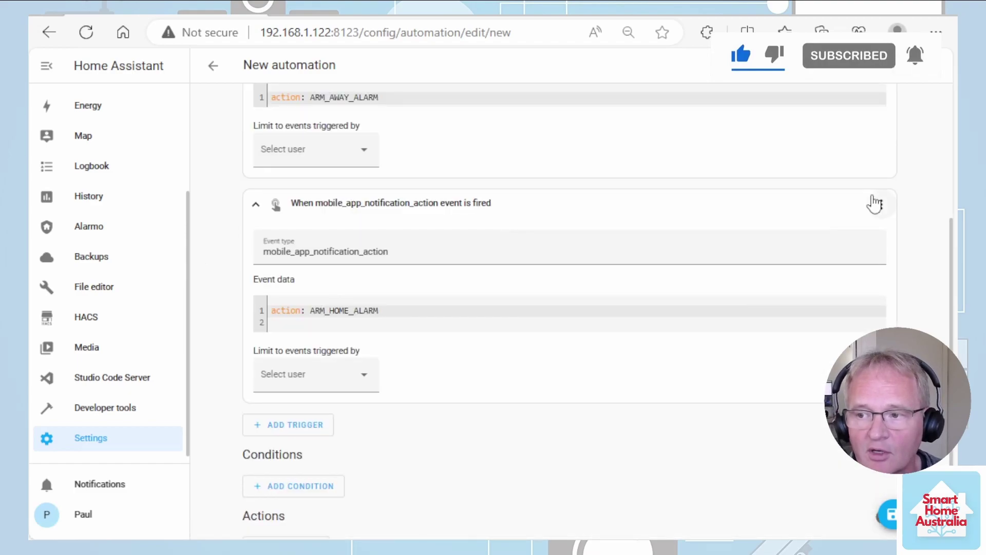
click(880, 205)
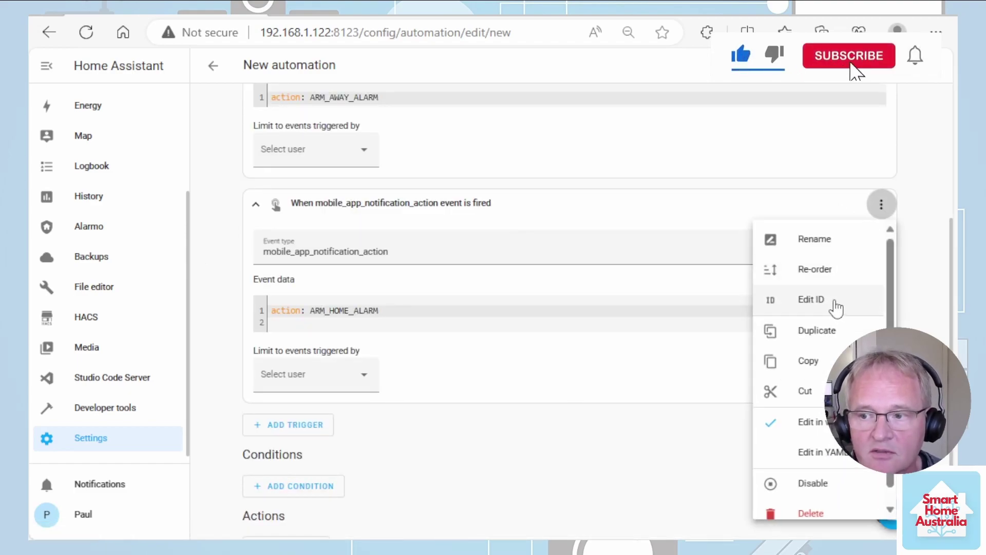
click(837, 299)
text(ARM_HOME_ALARM_TRIGGER)
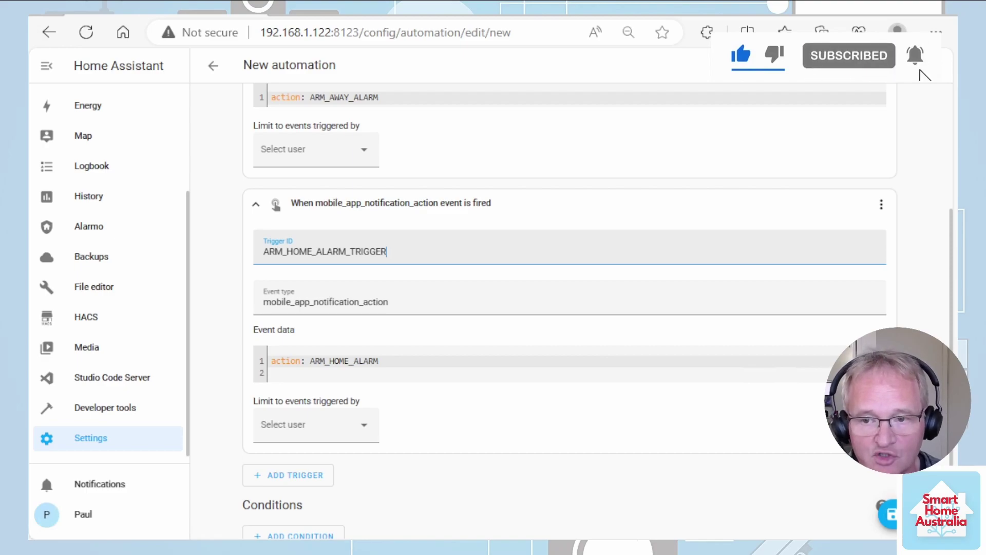
scroll(229, 273, down, 2)
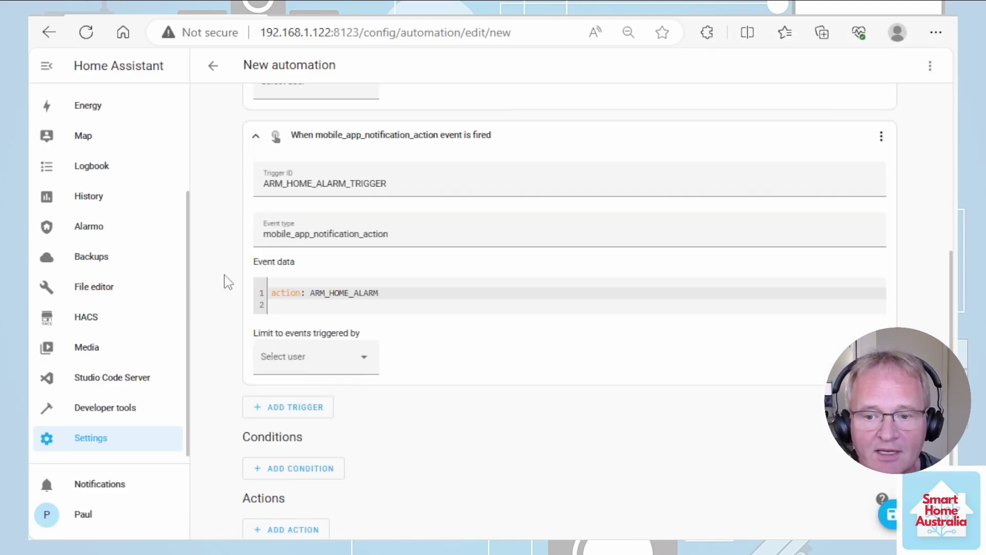
Add a Choose action whose Option 1 has a Triggered by ARM_AWAY_ALARM_TRIGGER condition and a new action
click(298, 522)
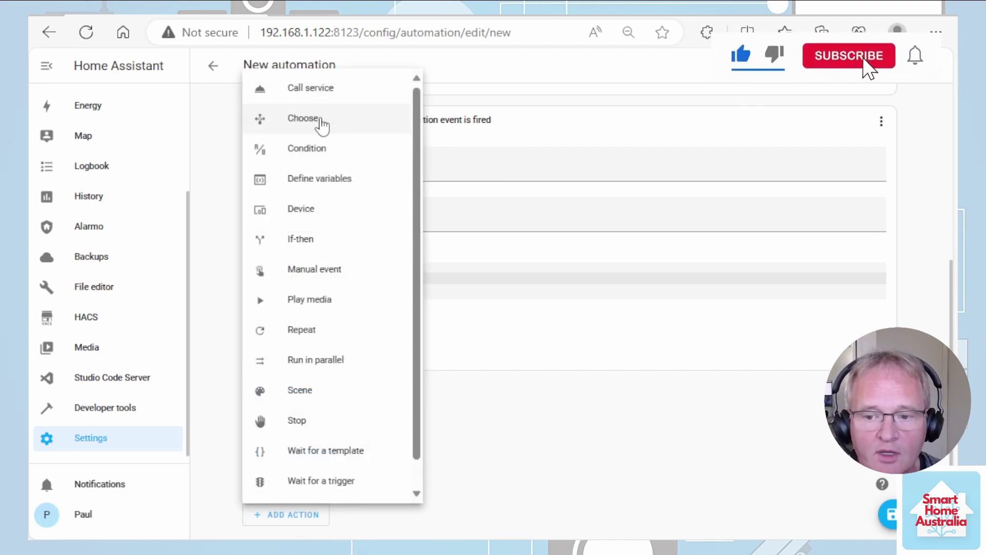
click(318, 120)
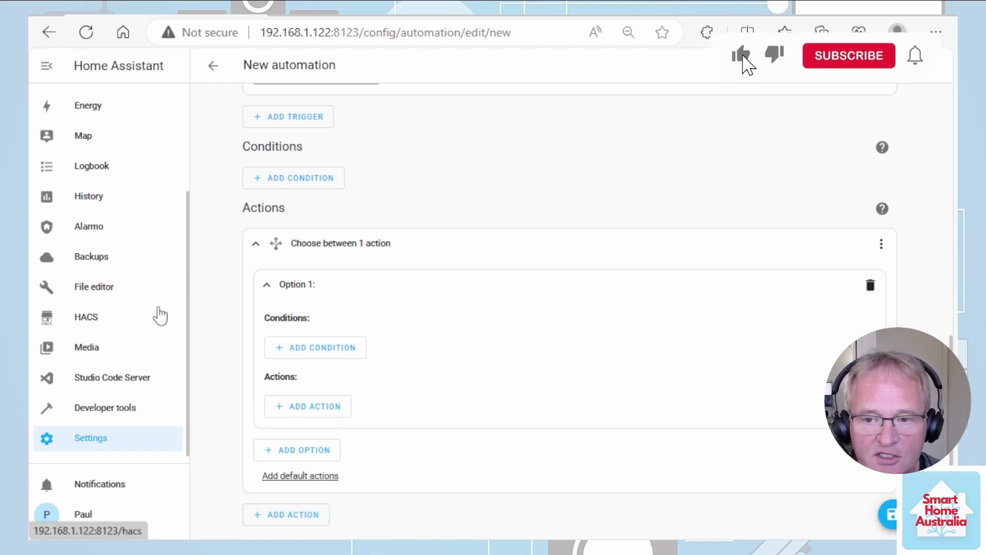
click(324, 349)
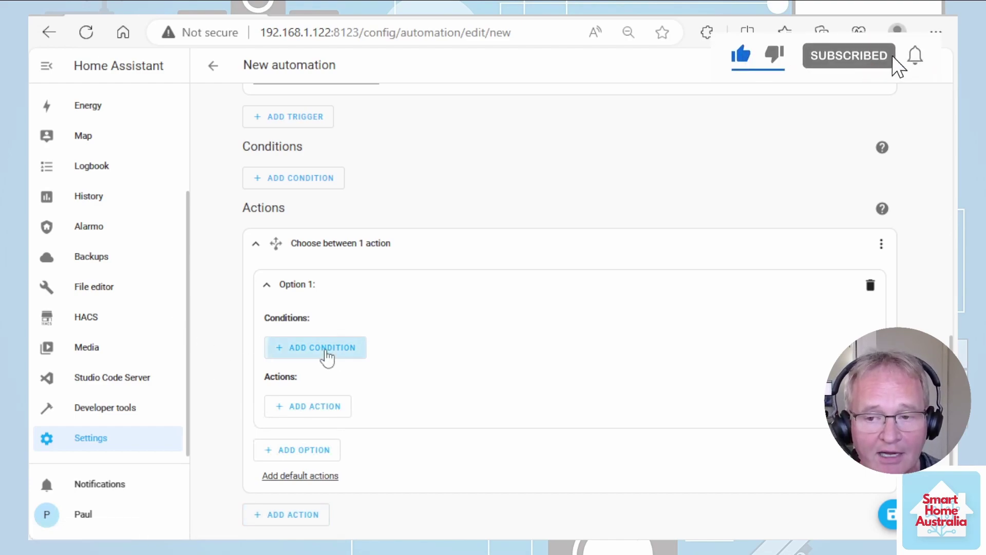
scroll(321, 265, down, 2)
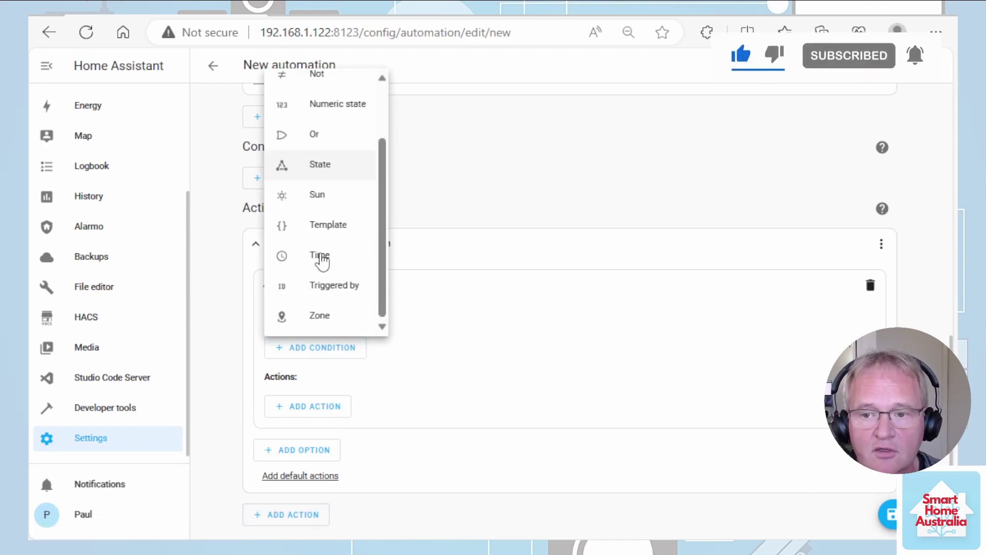
click(329, 291)
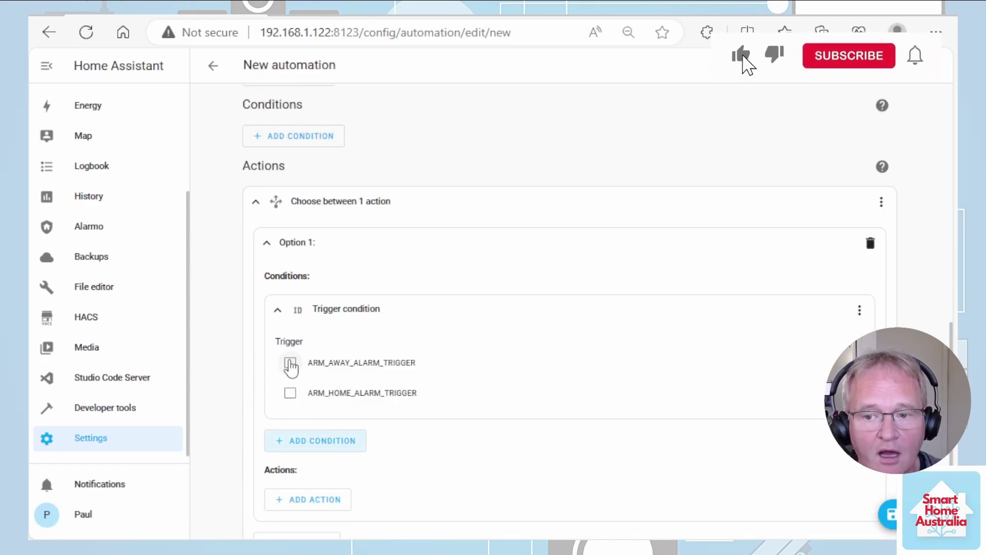
click(290, 366)
scroll(200, 338, down, 2)
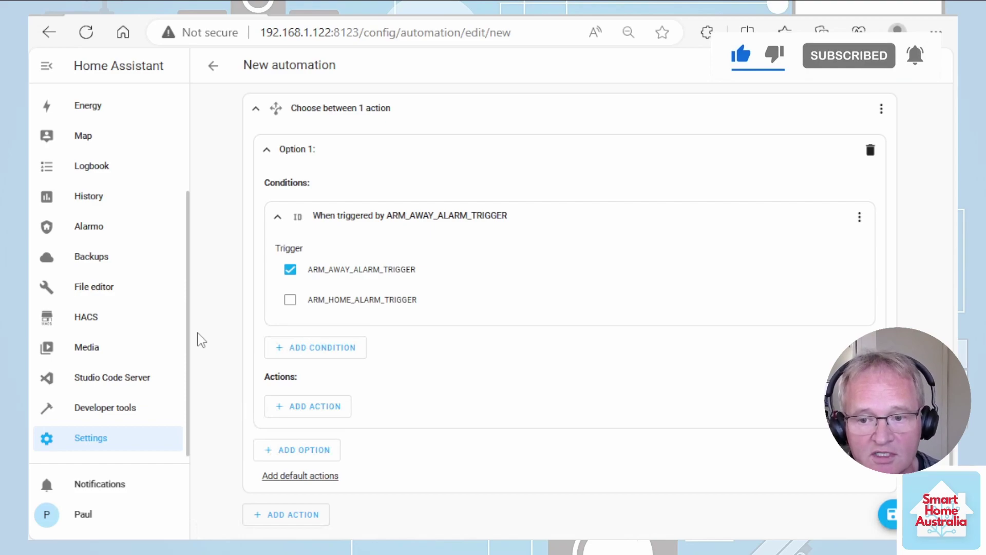
click(327, 411)
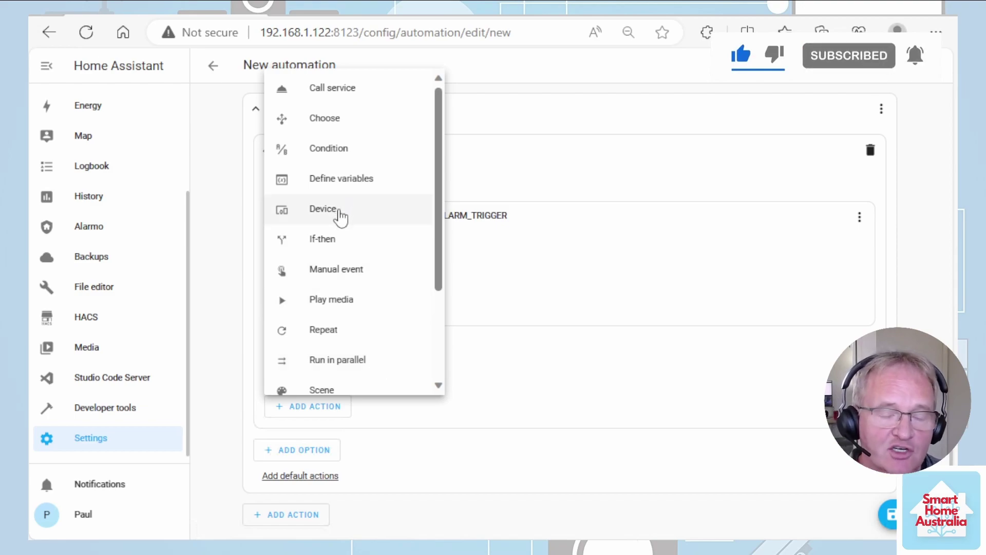
Make Option 1 call Alarmo: Arm on the Alarmo entity in away mode with the alarm code
click(368, 92)
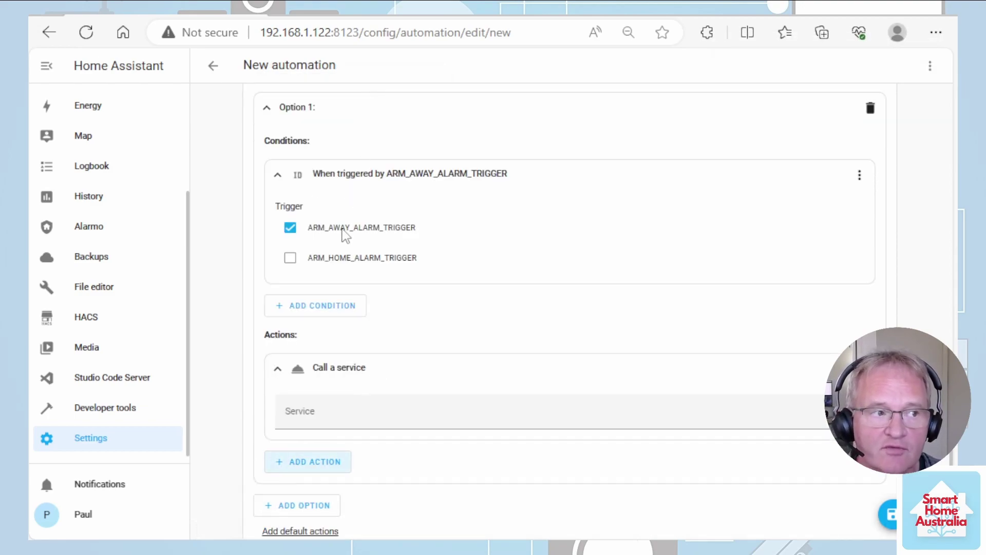
text(alarmo)
click(341, 229)
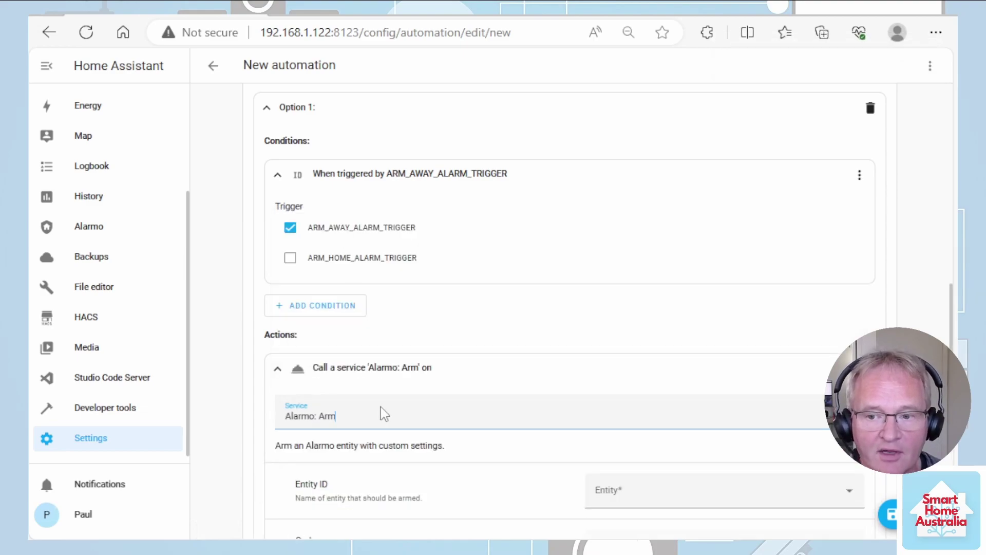
scroll(381, 412, down, 4)
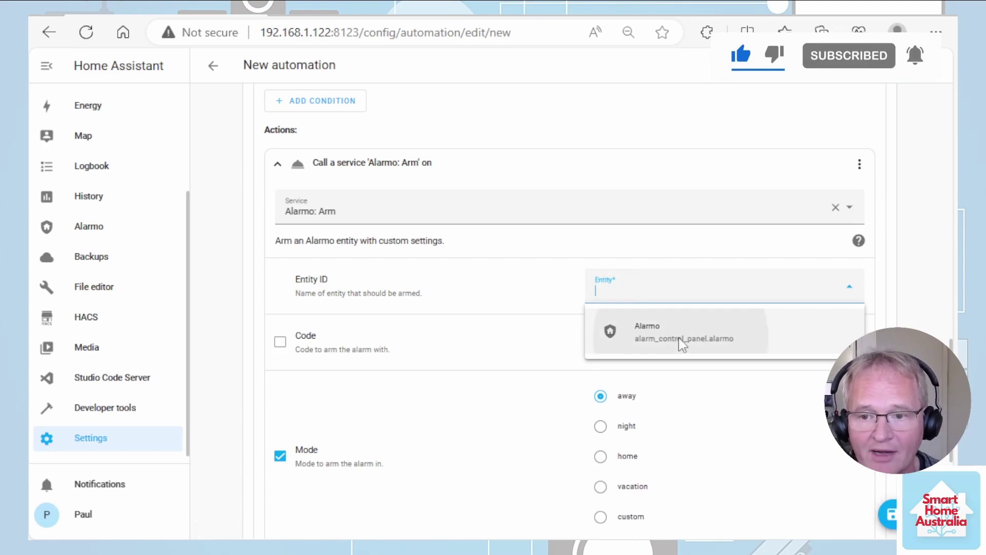
click(682, 346)
click(280, 342)
click(611, 342)
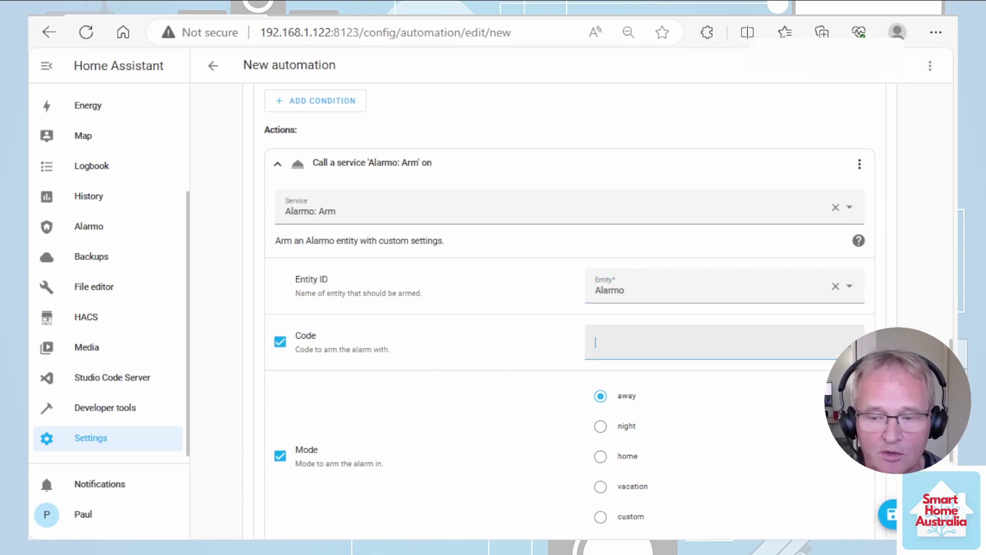
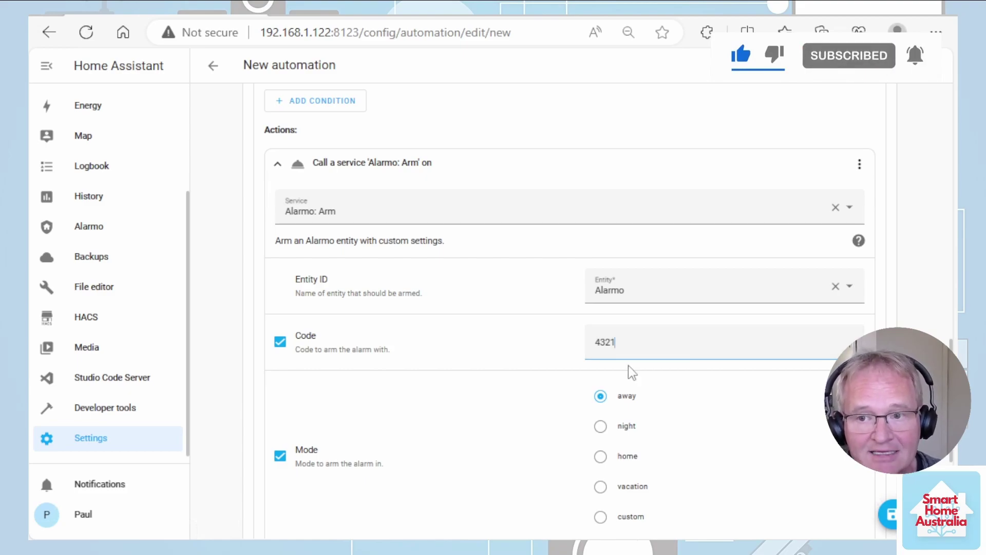
scroll(594, 355, up, 3)
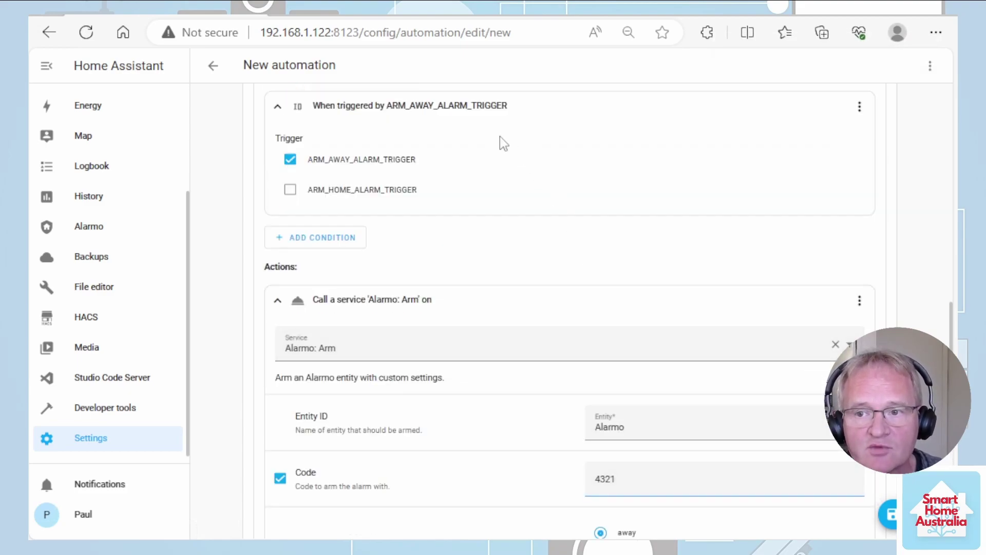
scroll(339, 168, down, 3)
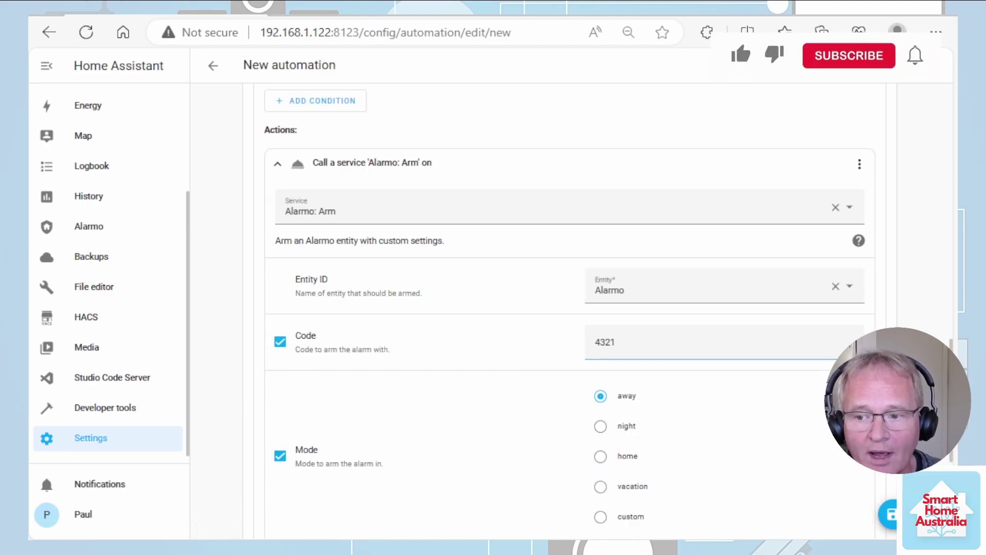
scroll(620, 498, down, 2)
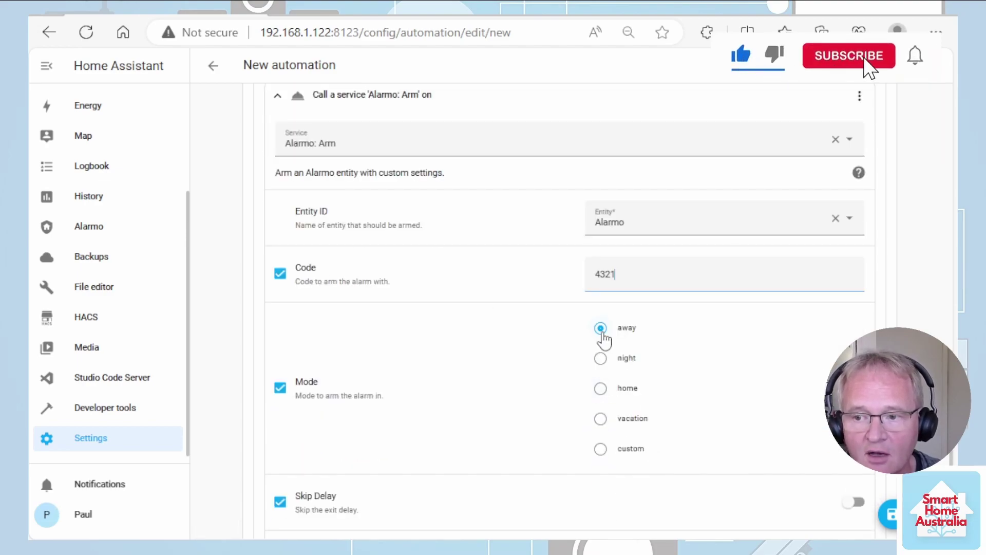
scroll(310, 469, down, 4)
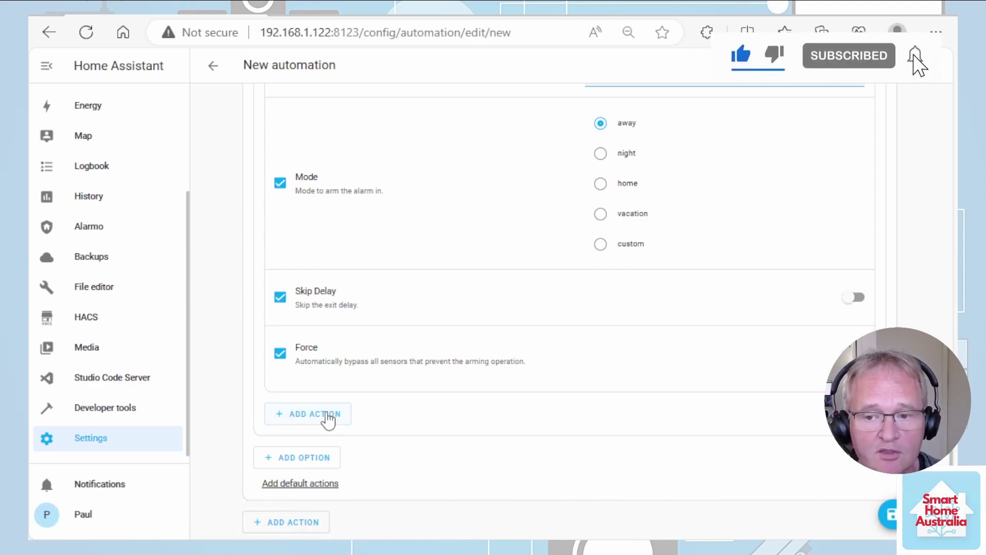
Add a mobile app notification titled HOME ALARM with message 'The alarm has been ARMED AWAY'
click(327, 419)
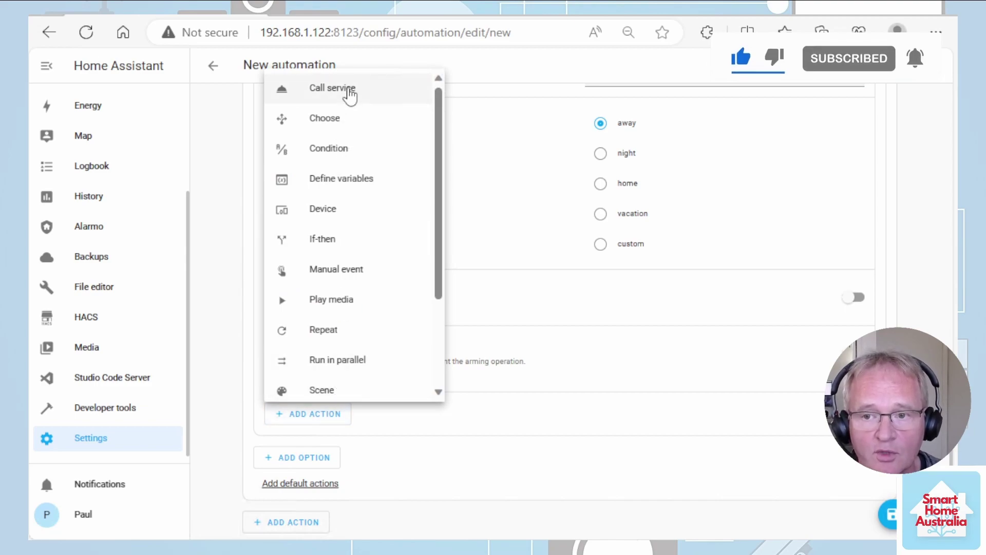
click(349, 95)
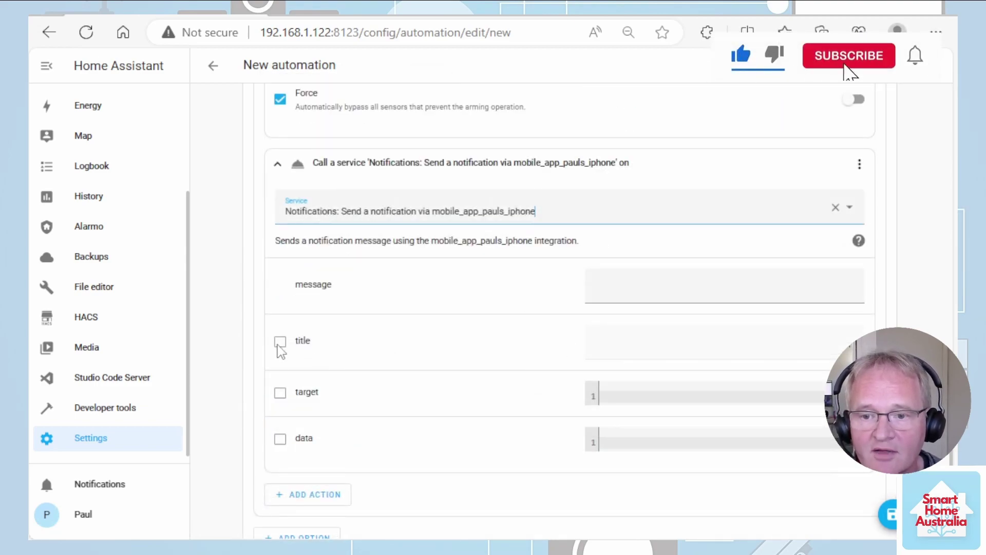
click(280, 341)
text(HOME ALARM)
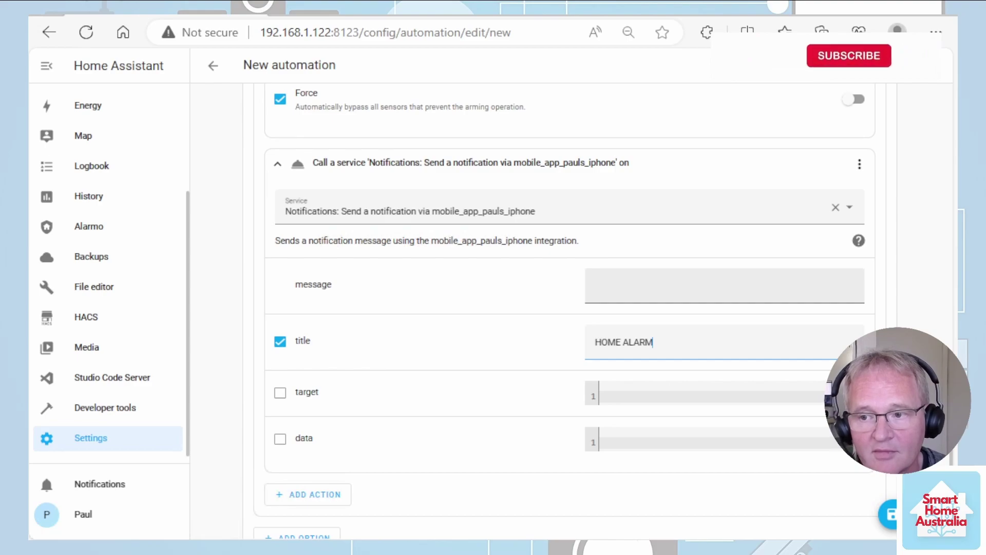
click(724, 286)
text(The alarm has been ARMED AWAY)
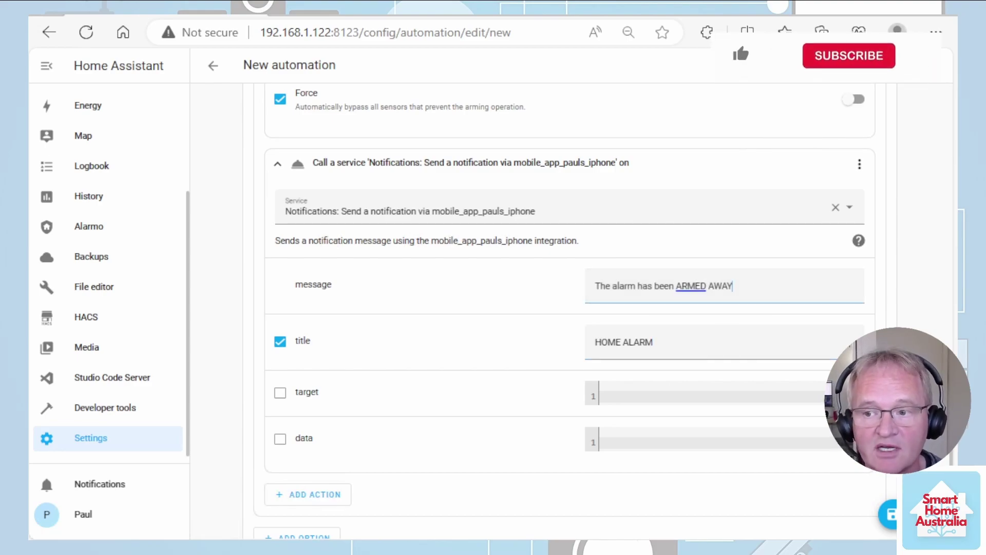
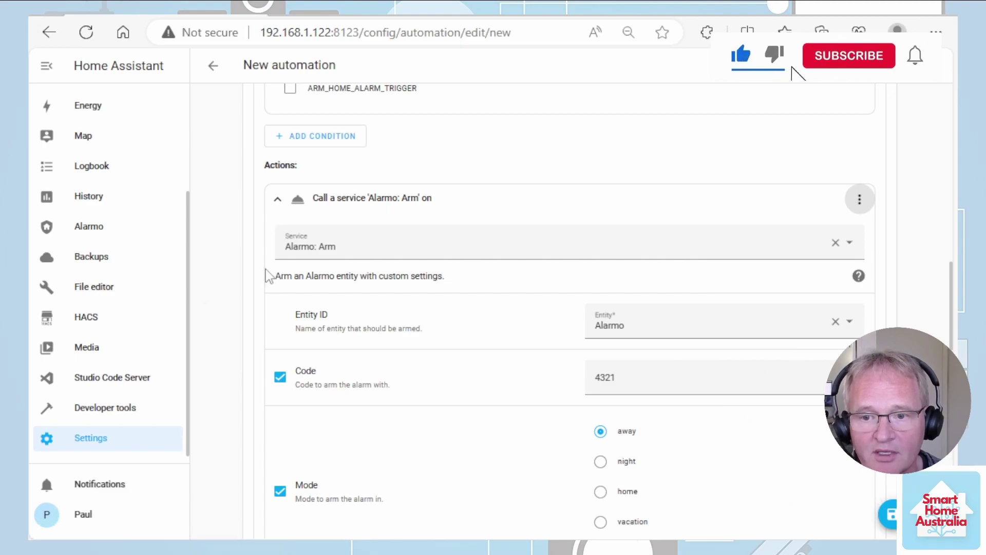
Add an Alarmo: Arm action to Option 2 on the Alarmo entity, with the alarm code and home mode
scroll(264, 275, down, 10)
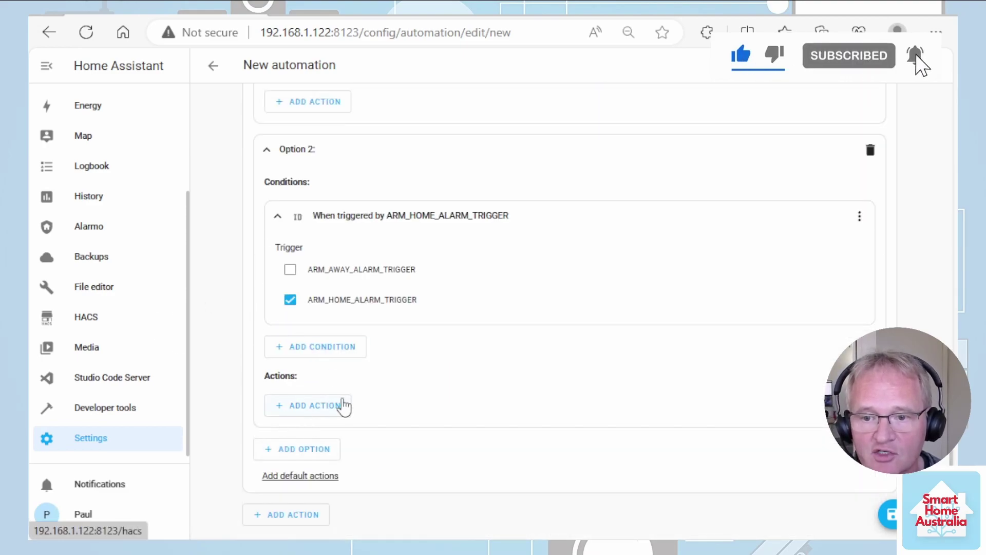
click(332, 411)
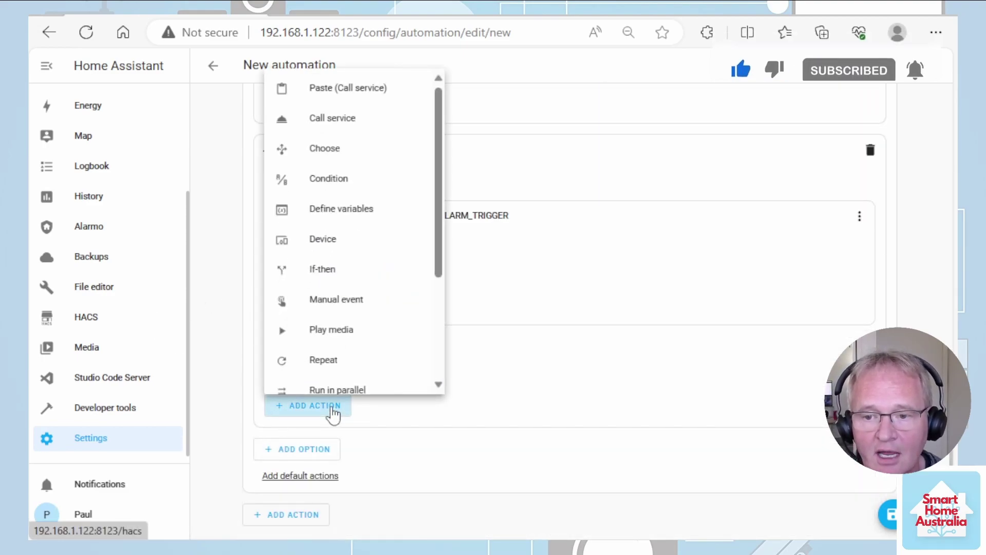
click(376, 97)
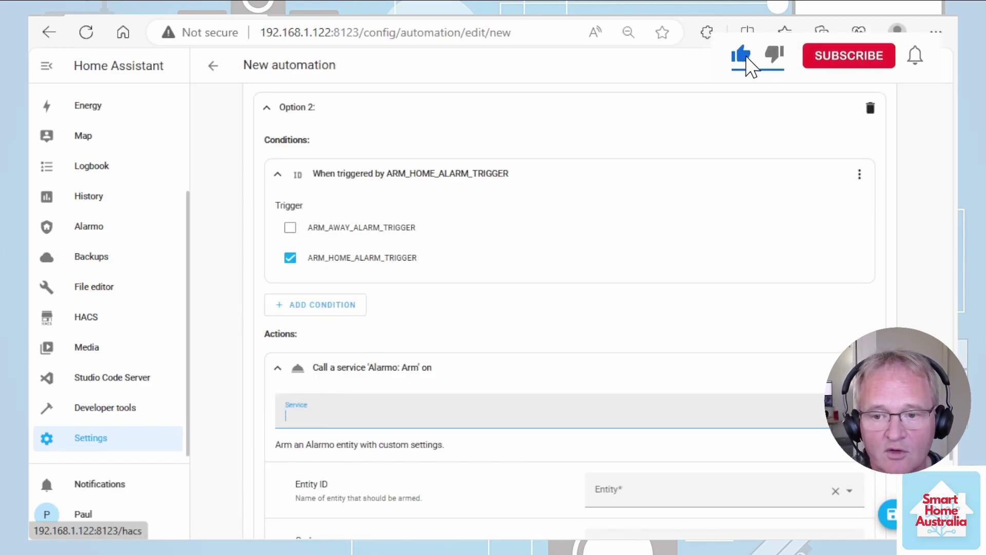
text(alarmo)
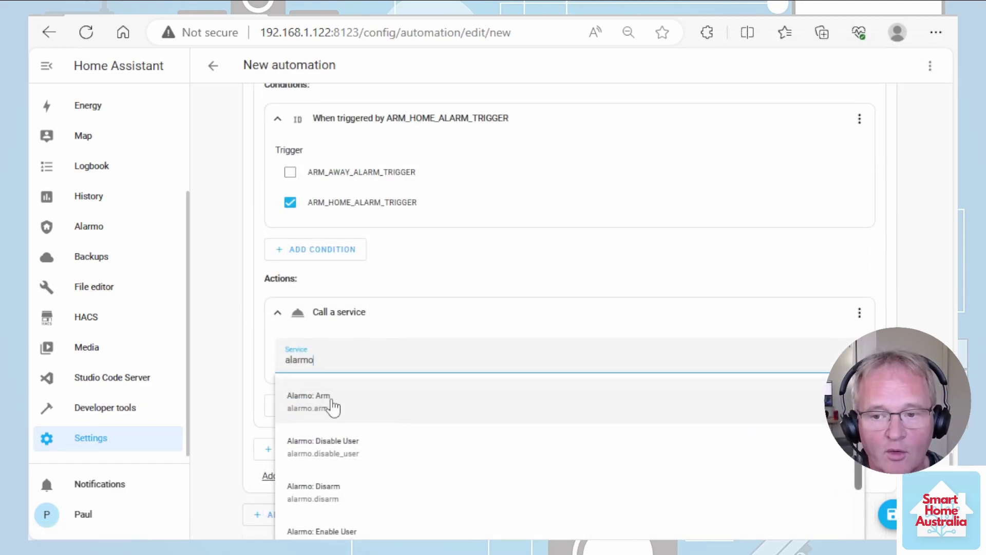
click(334, 406)
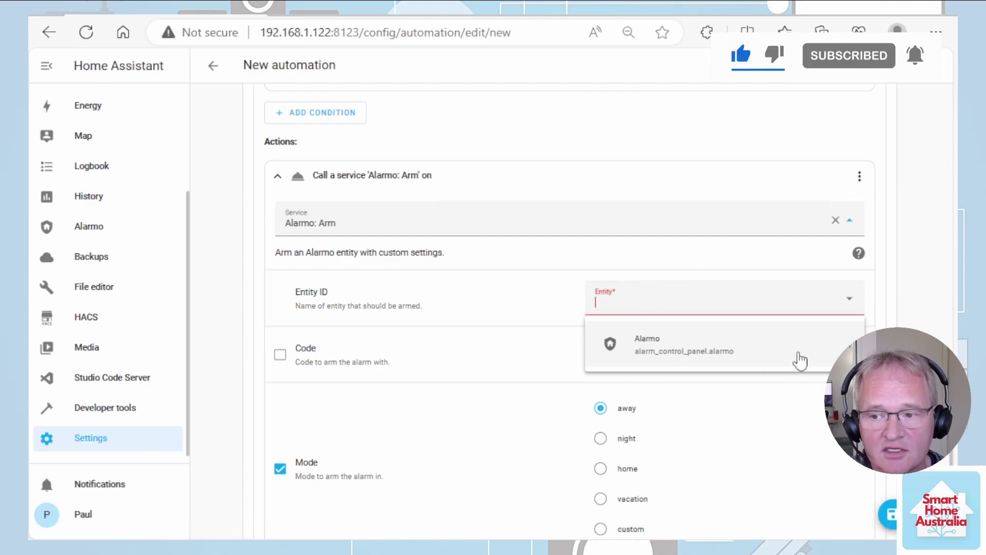
click(709, 355)
click(280, 218)
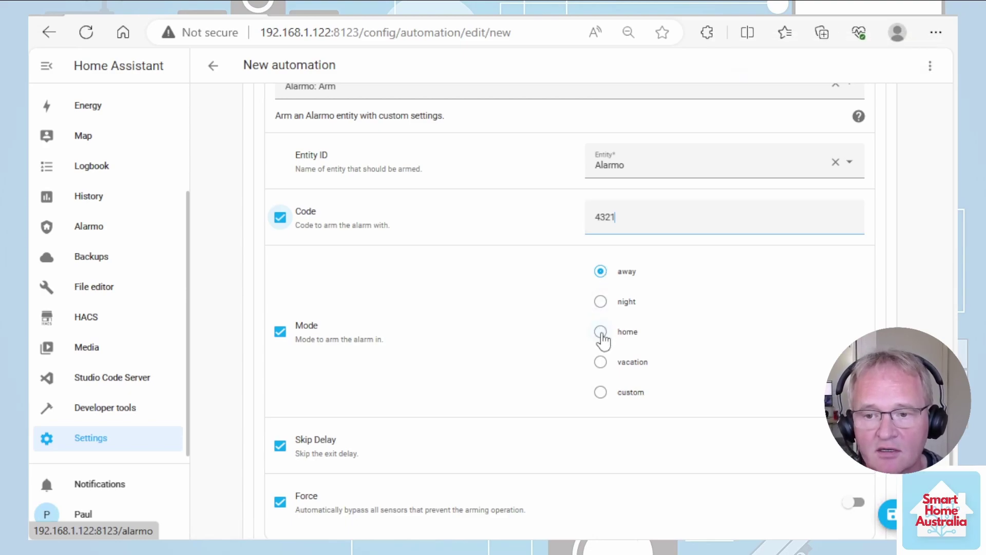
click(601, 332)
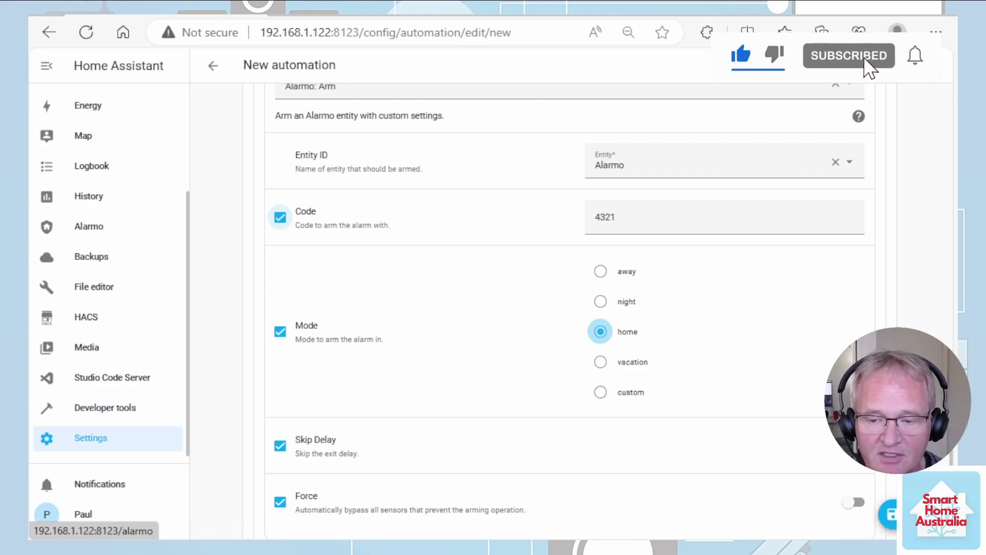
scroll(565, 308, down, 3)
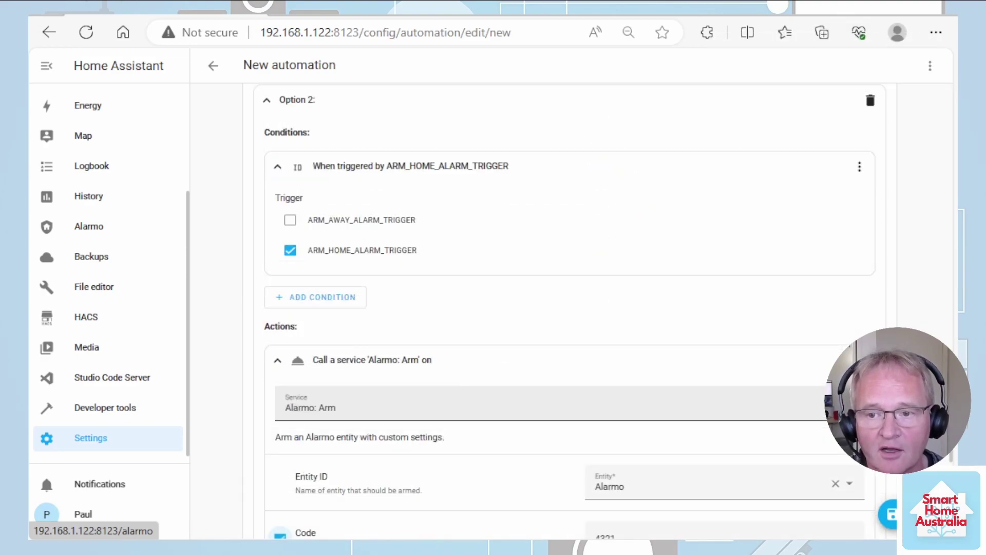
scroll(564, 308, up, 5)
scroll(748, 374, up, 5)
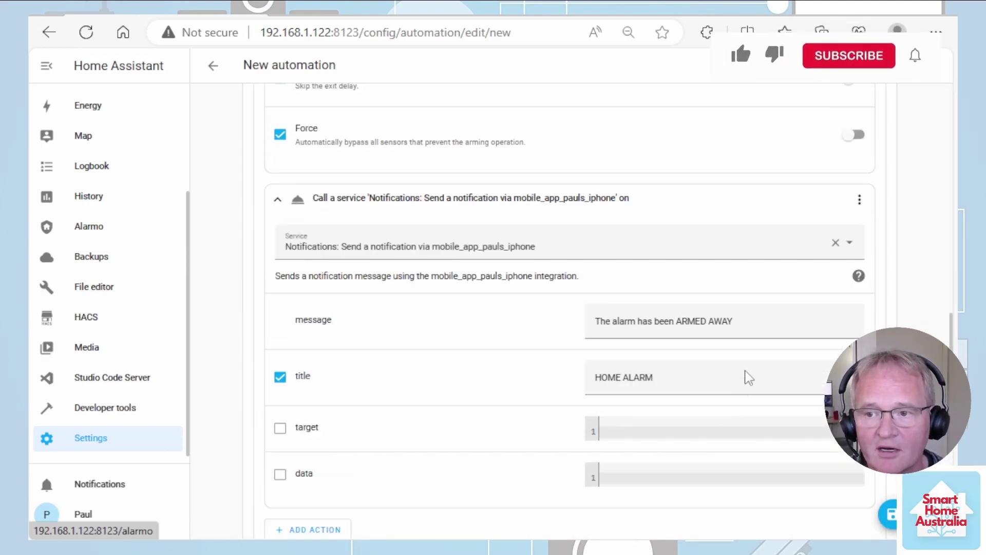
Copy the existing notification action into Option 2 and switch it to the phone notify service
scroll(801, 257, down, 2)
click(858, 135)
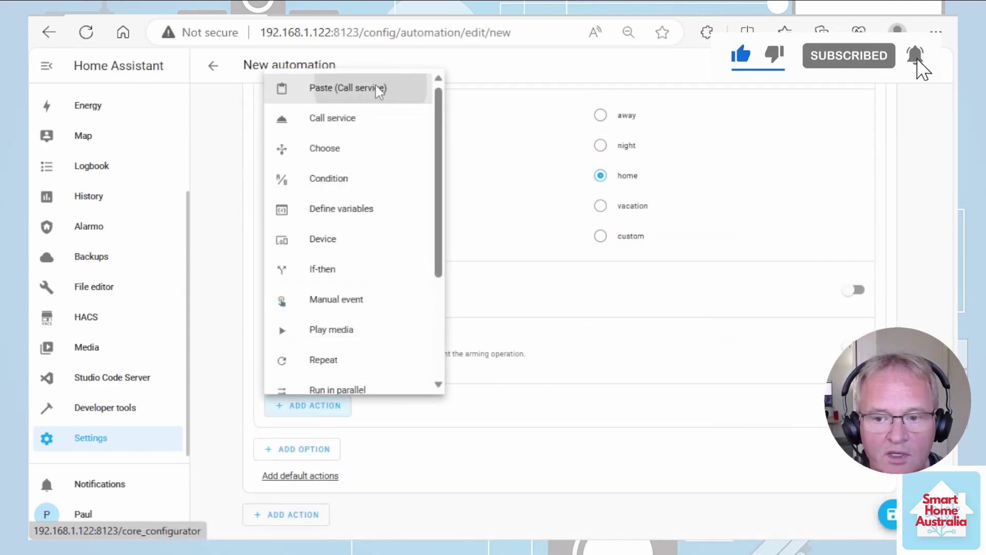
click(377, 87)
click(434, 406)
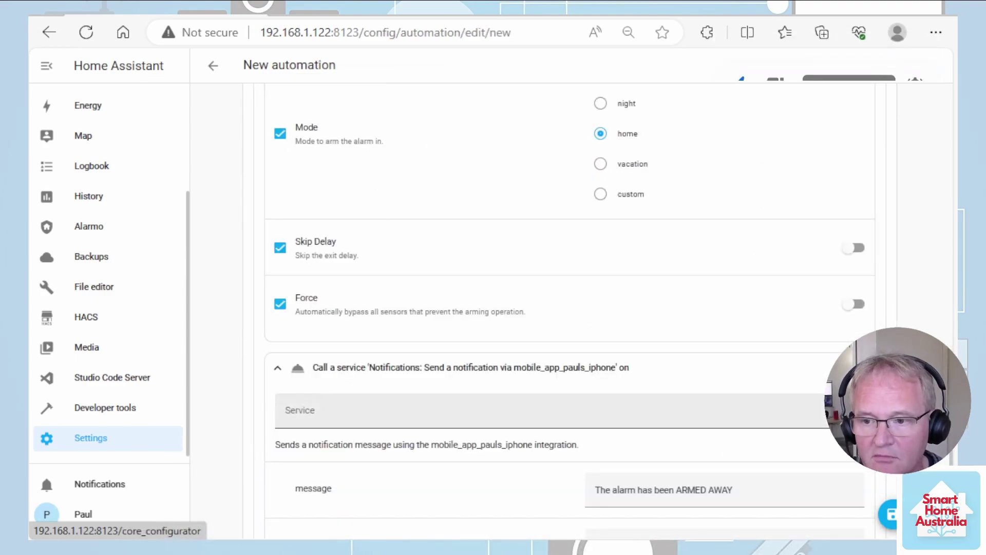
text(notif)
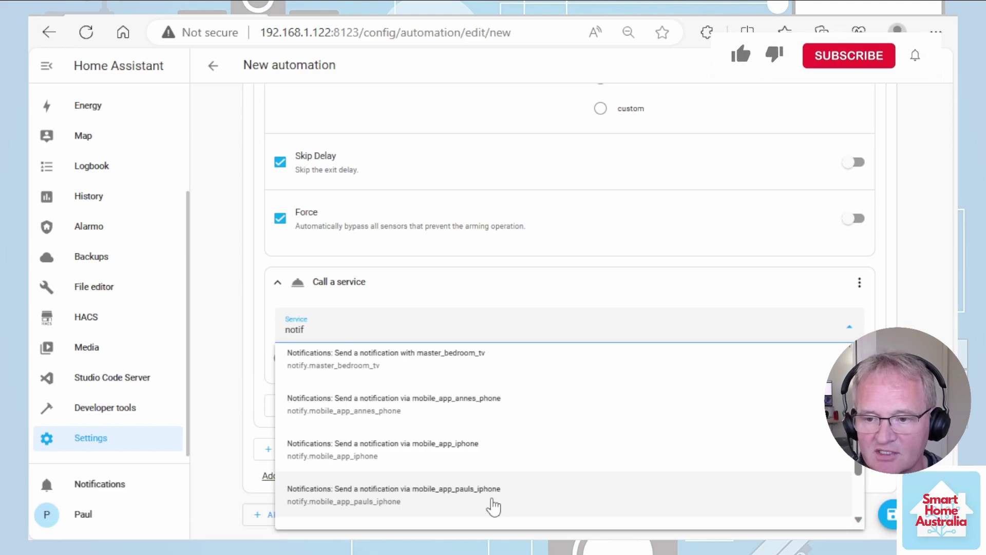
click(498, 506)
Set the message to 'The alarm has been ARMED HOME' and the title to HOME ALARM
click(636, 408)
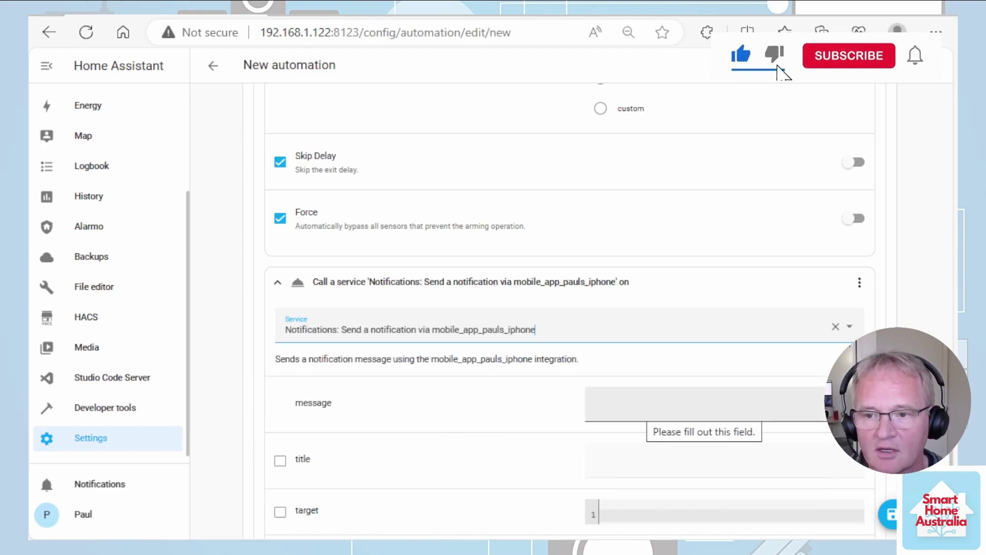
text(The alarm has been ARMED HOME)
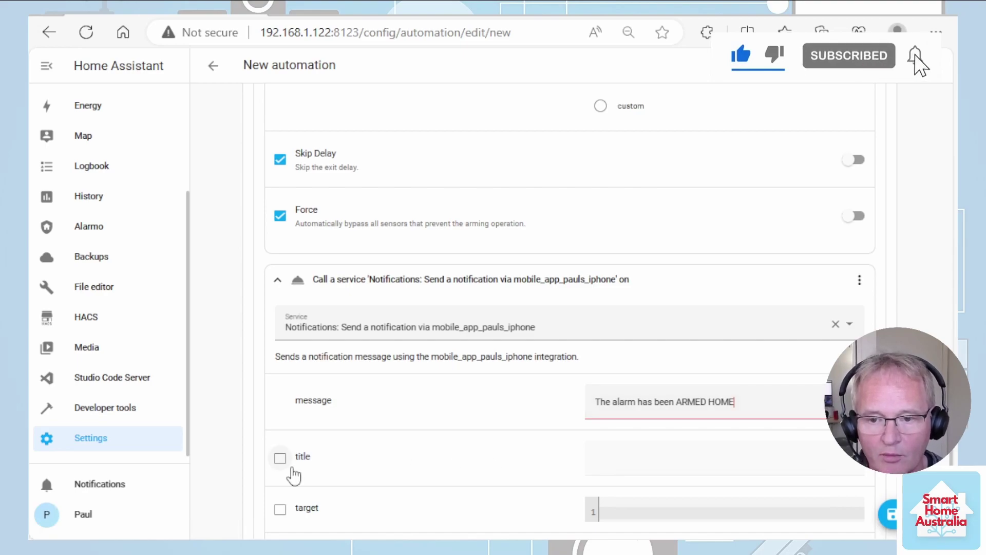
click(280, 458)
click(596, 459)
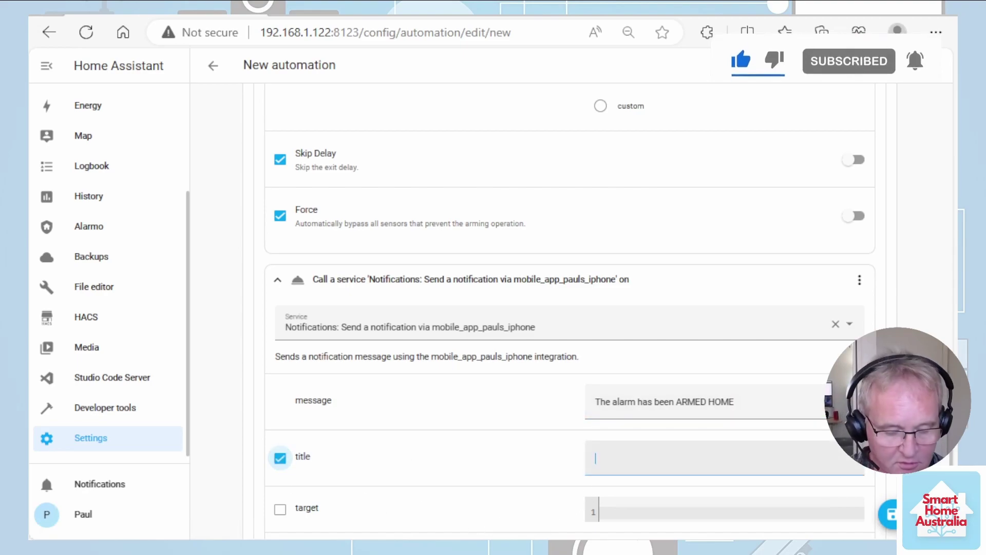
text(HOME ALARM)
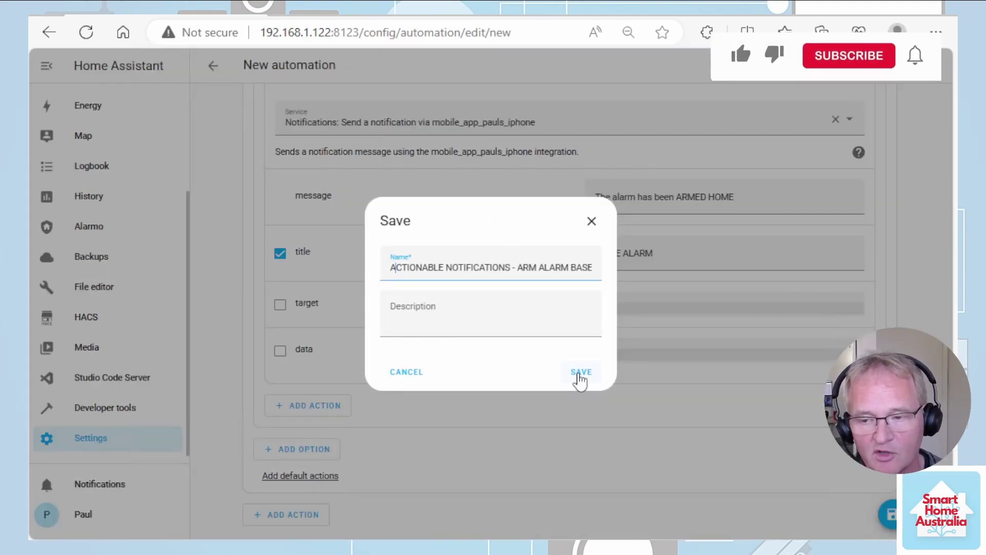
Save as 'ACTIONABLE NOTIFICATIONS - ARM ALARM BASED ON TRIGGER ON LEAVING' and return to the automations list
click(581, 374)
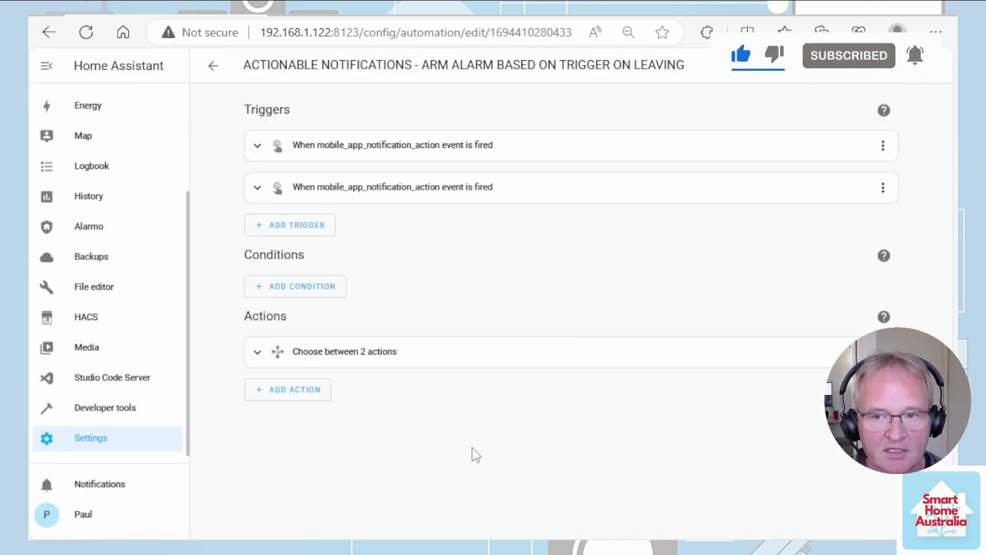
key(alt+Left)
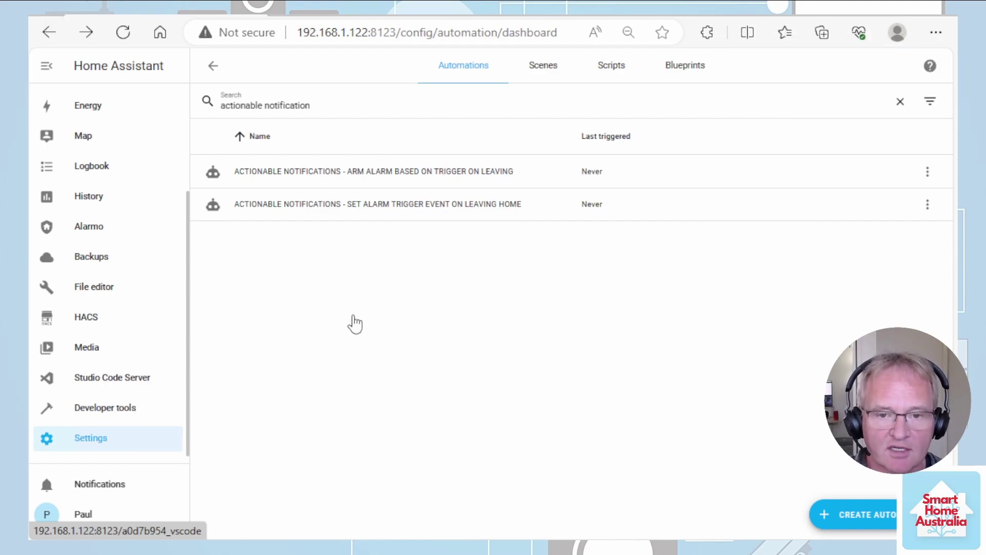
Create a blank automation with a Zone trigger firing when the person enters Home
click(892, 518)
click(432, 217)
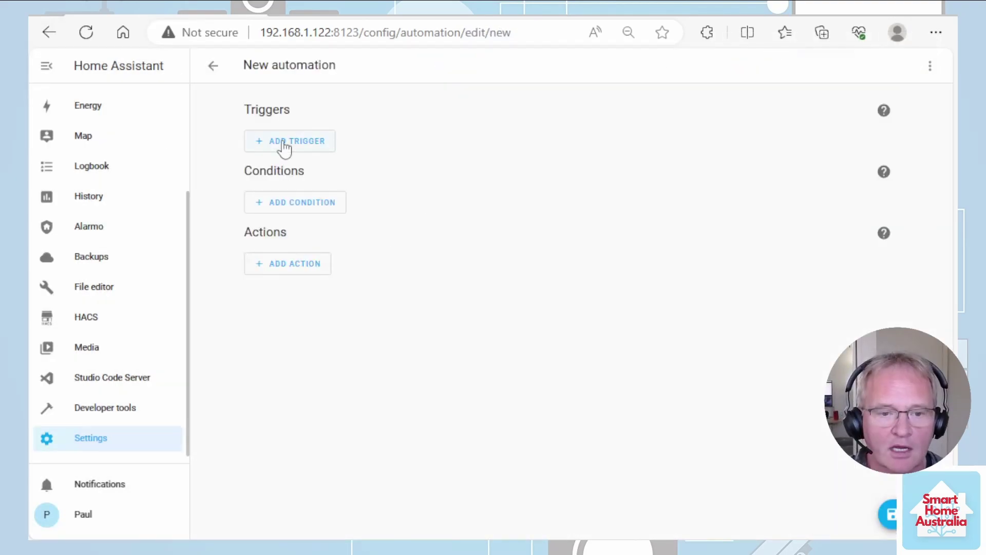
click(284, 146)
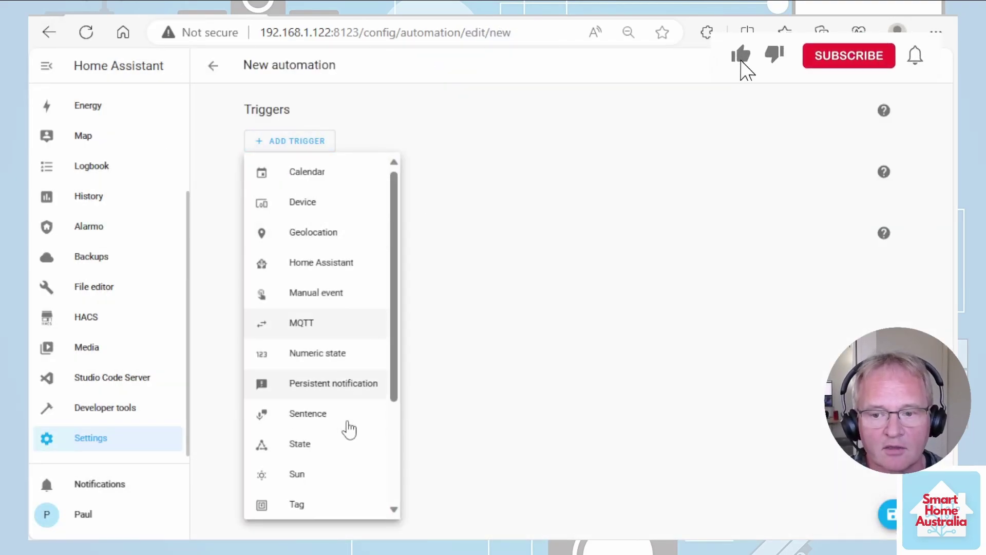
scroll(349, 429, down, 3)
click(315, 503)
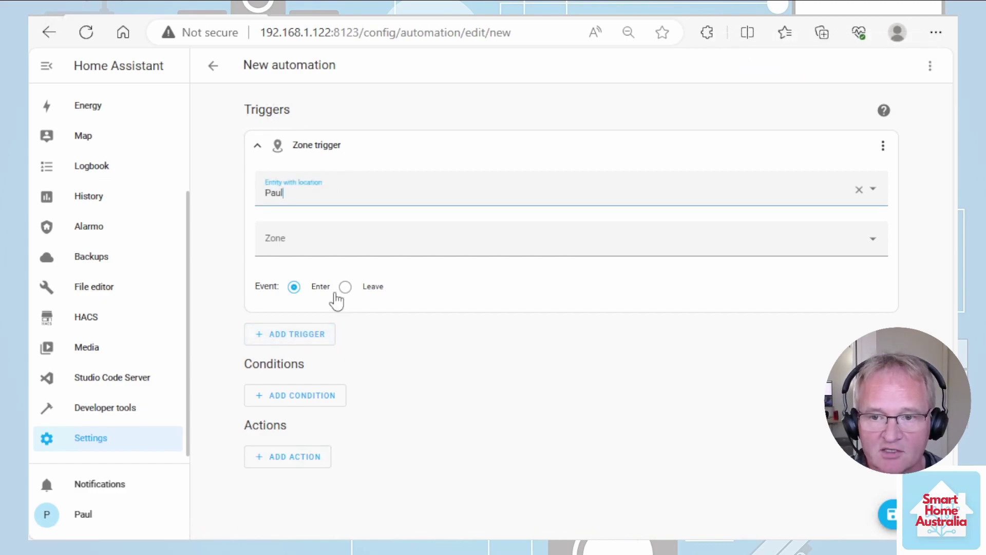
click(476, 238)
click(476, 272)
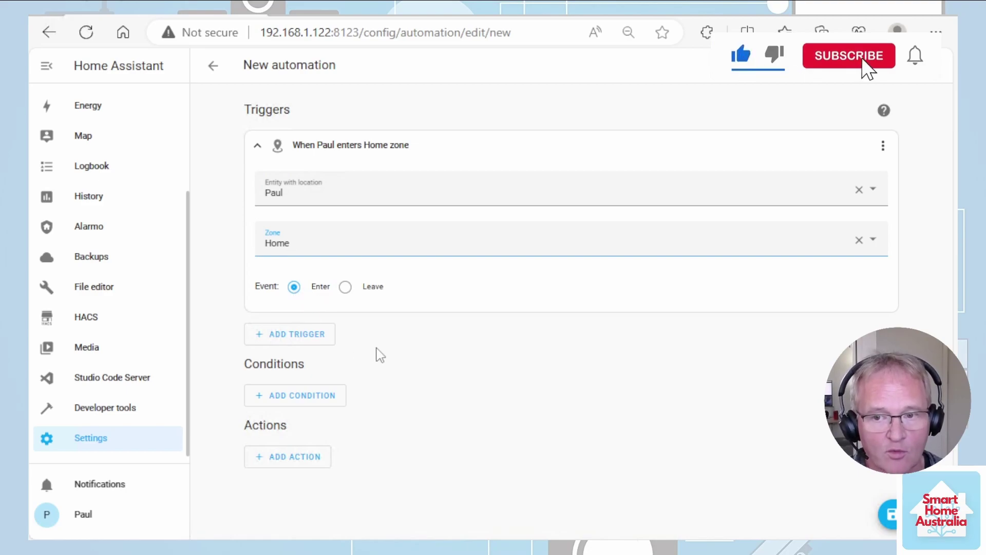
click(428, 389)
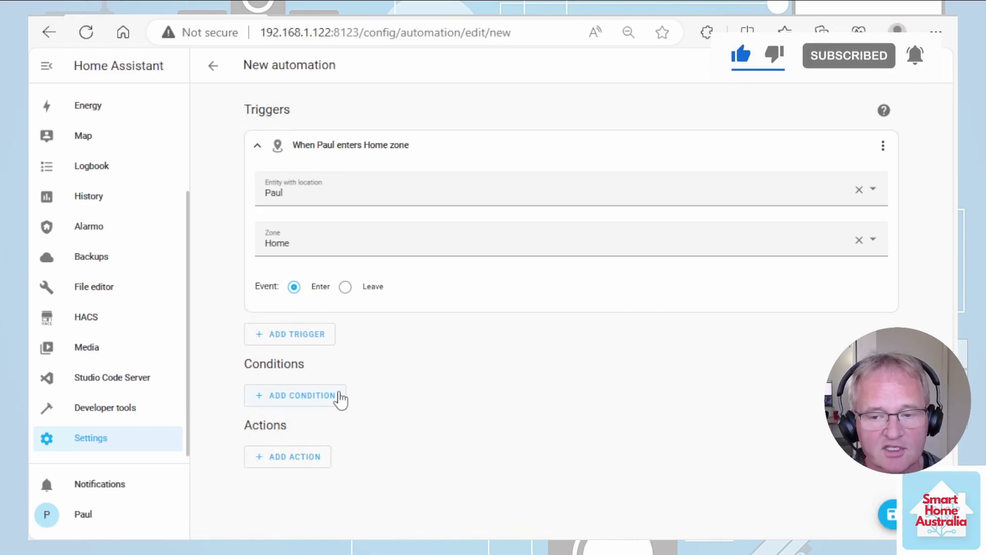
Add a Not condition wrapping an Or block with a state condition on Alarmo
click(319, 399)
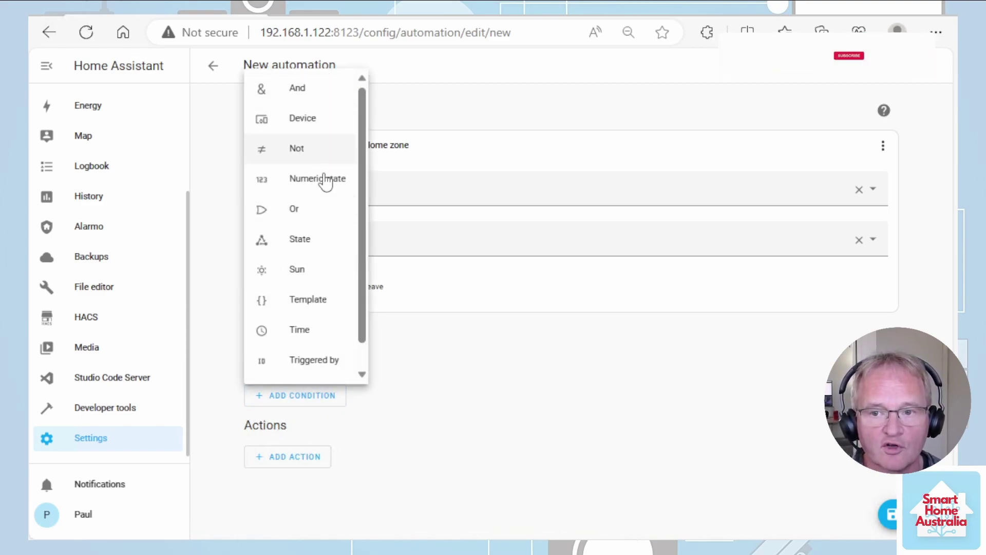
click(298, 149)
click(321, 441)
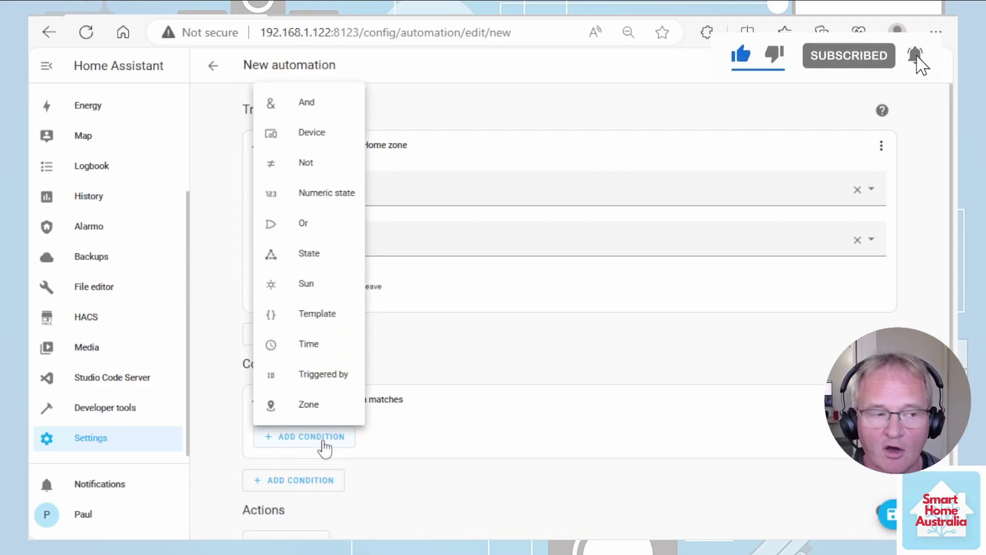
click(471, 448)
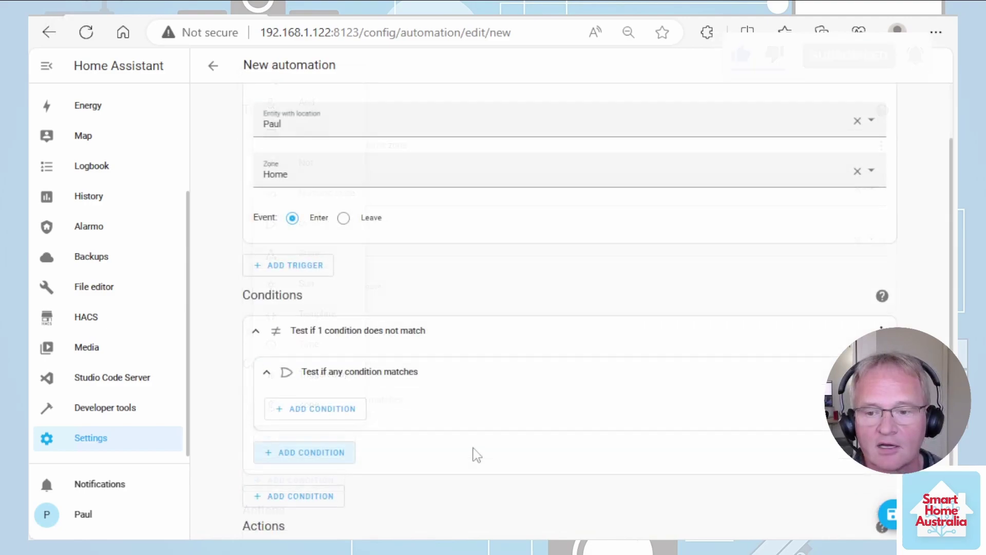
click(347, 409)
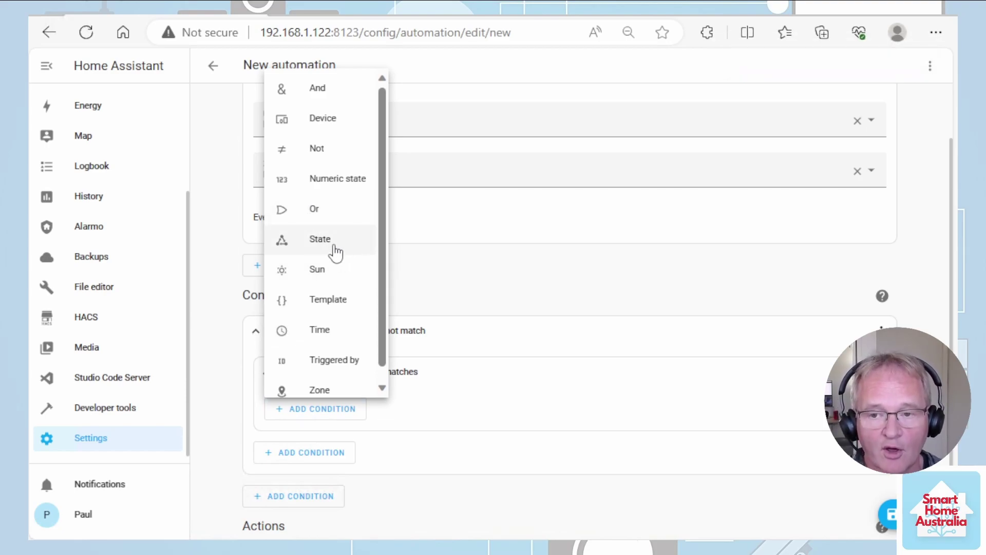
click(334, 239)
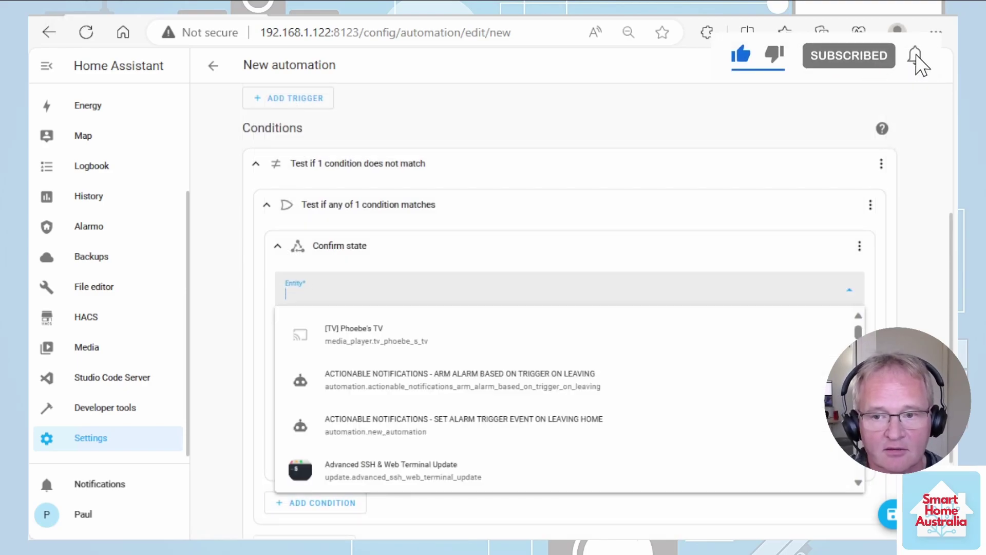
text(alamro)
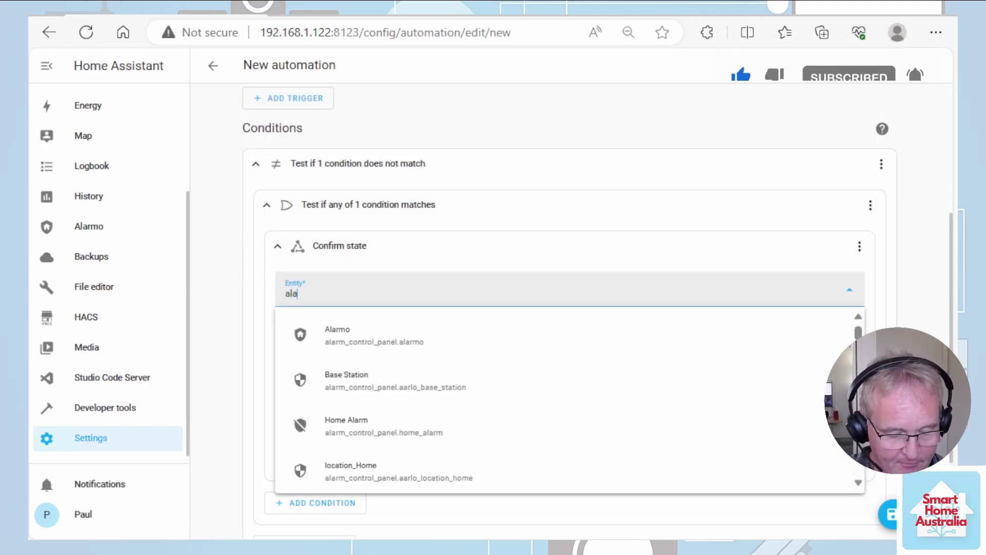
click(407, 342)
Check Alarmo for Armed home or Armed away, then add a service call action
click(332, 400)
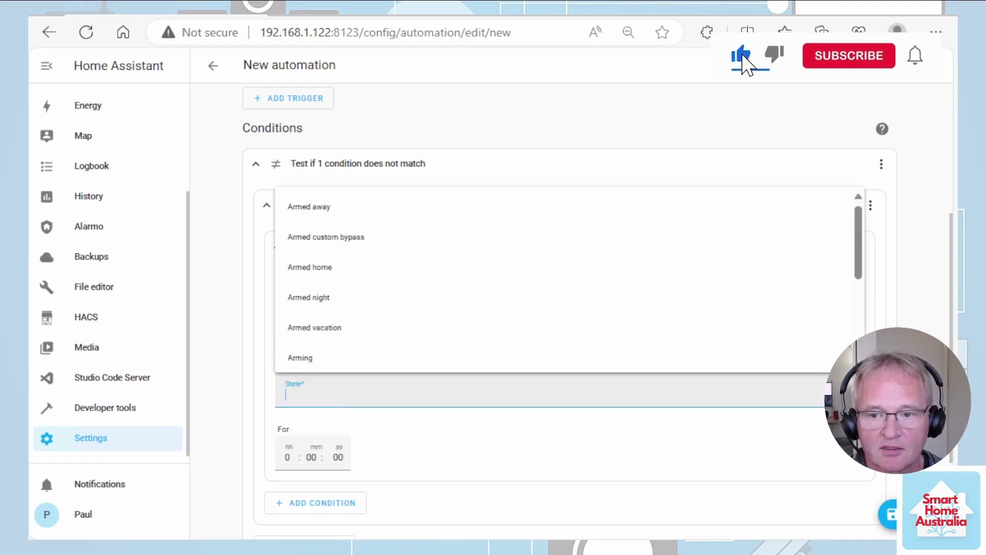
click(348, 274)
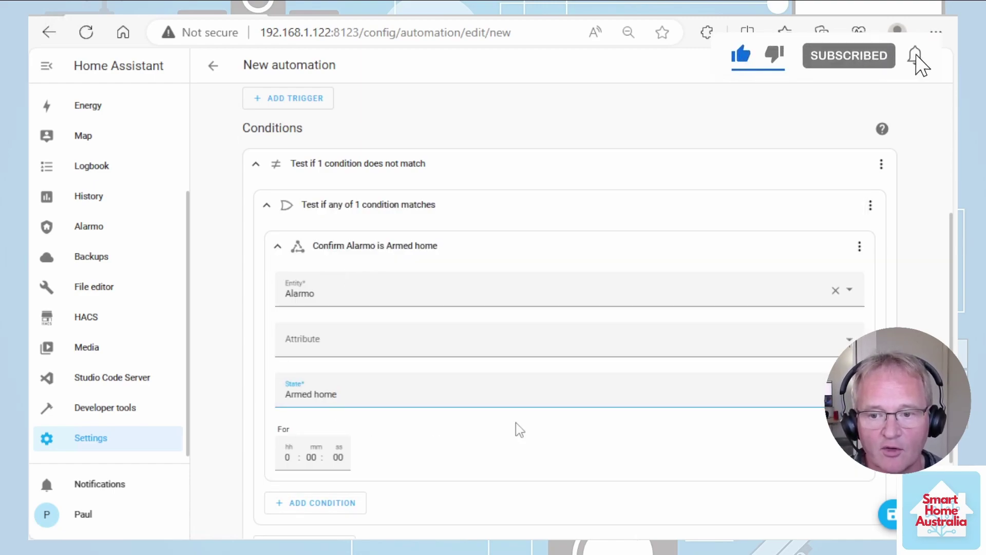
scroll(517, 429, down, 3)
click(314, 375)
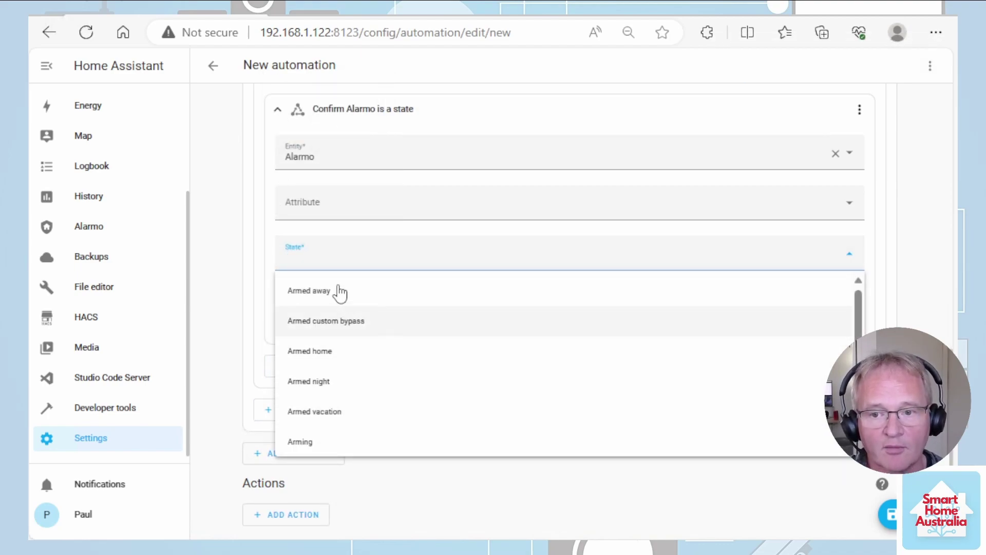
click(339, 290)
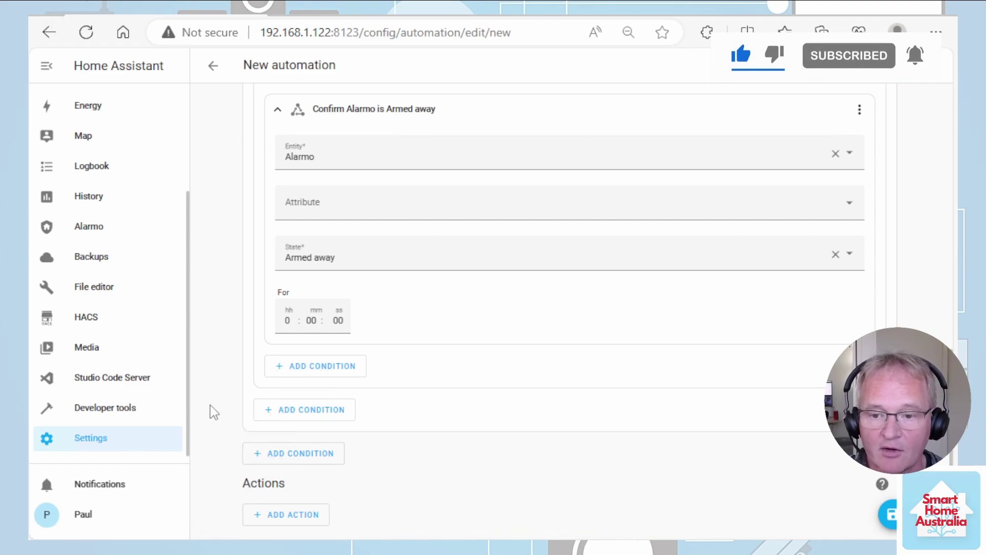
click(311, 524)
click(331, 88)
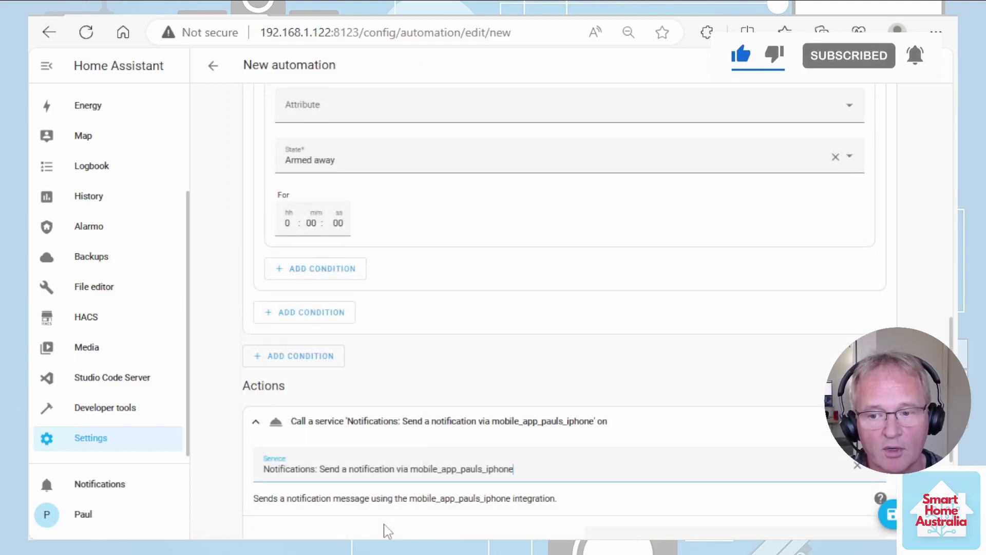
Fill in the turn-off-alarm question with action buttons and the HOME ALARM title, then save
scroll(538, 475, down, 5)
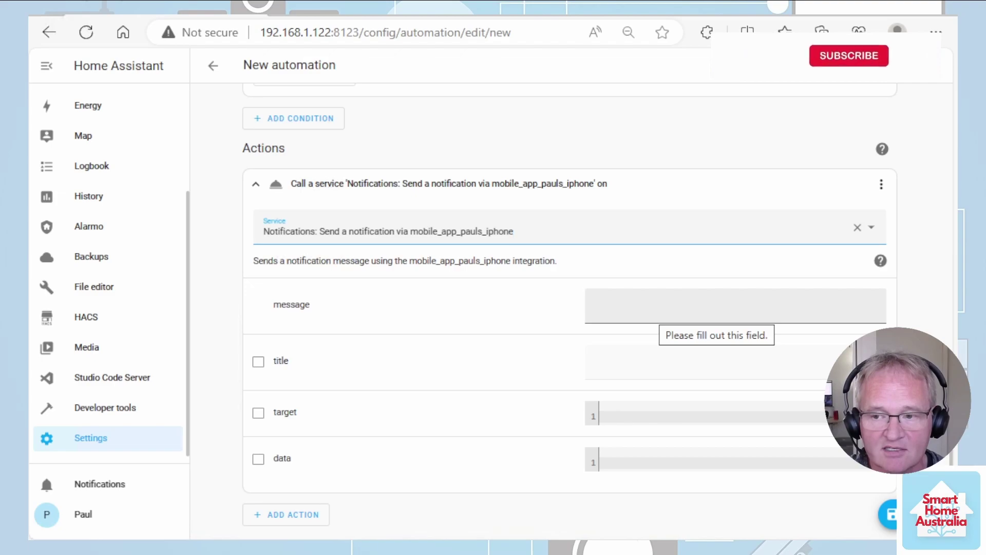
text(Do you want to turn OFF your alarm)
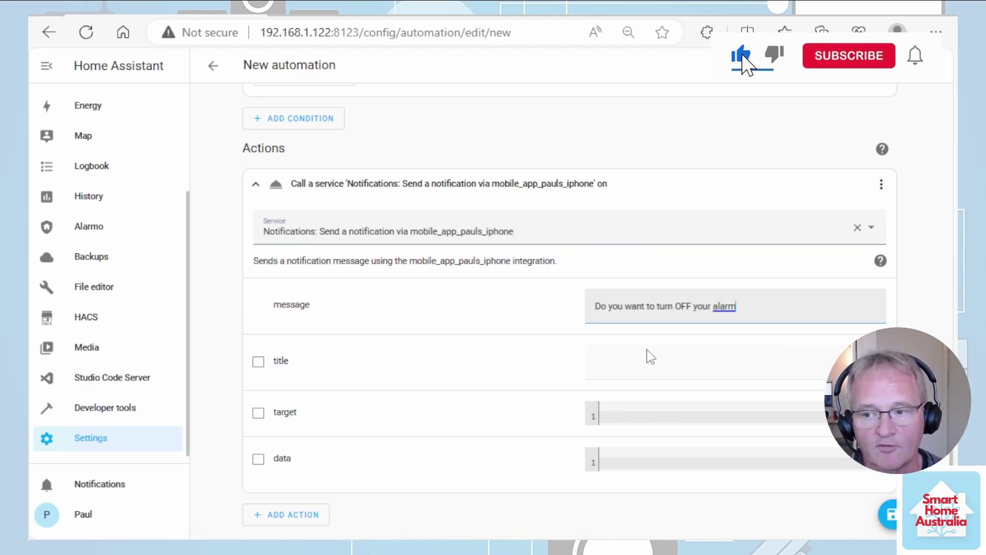
click(258, 361)
click(642, 362)
text(HOME ALARM)
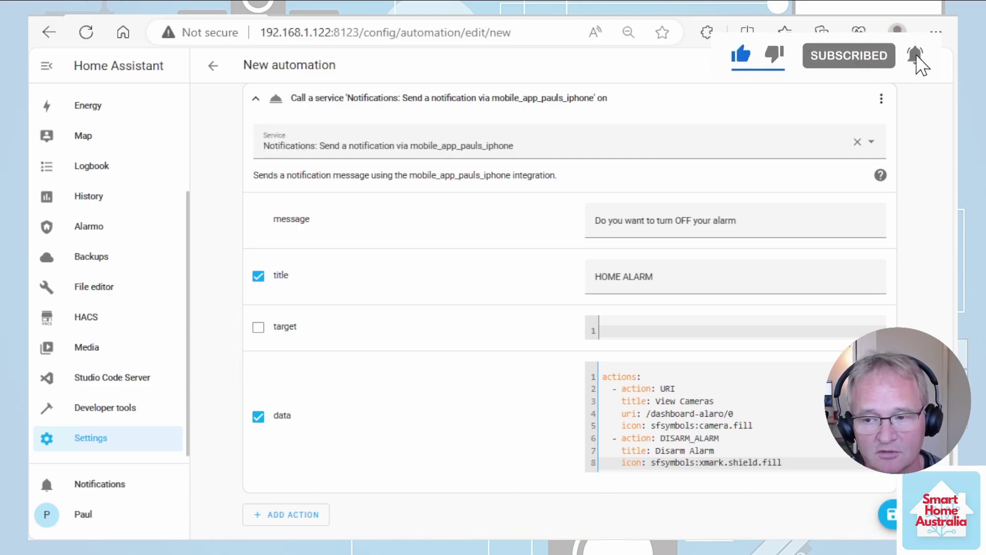
click(891, 514)
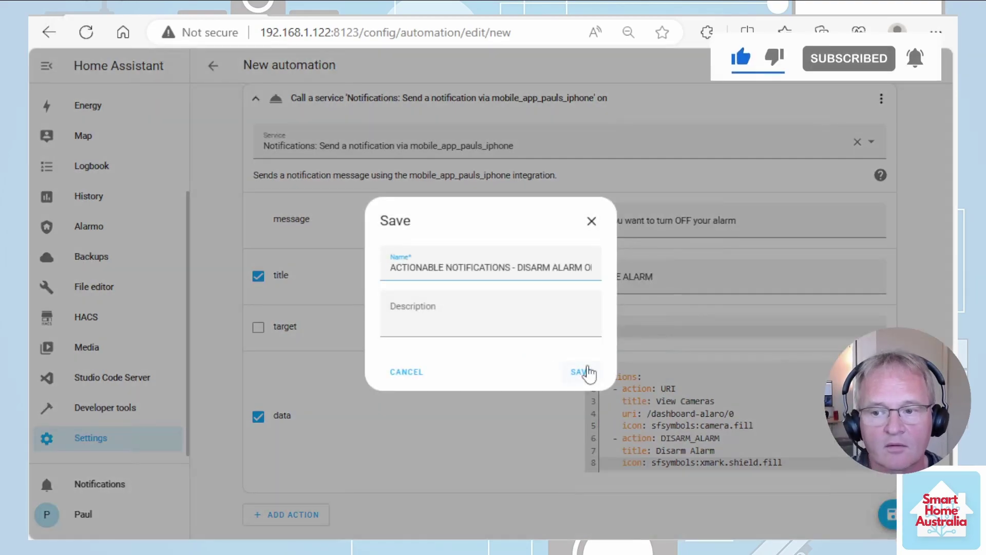
Save the automation and add a Wait for trigger action with a 1-minute timeout
click(585, 373)
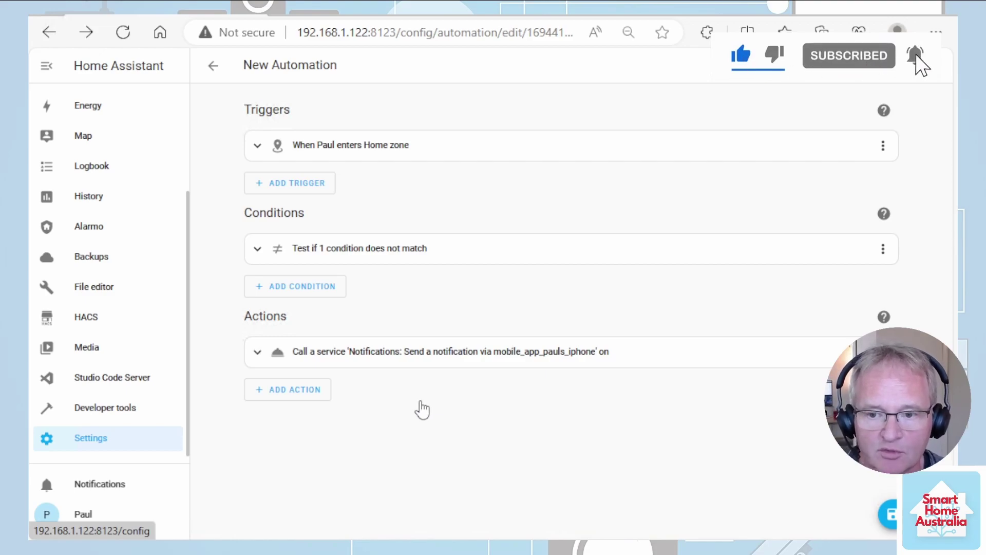
click(306, 397)
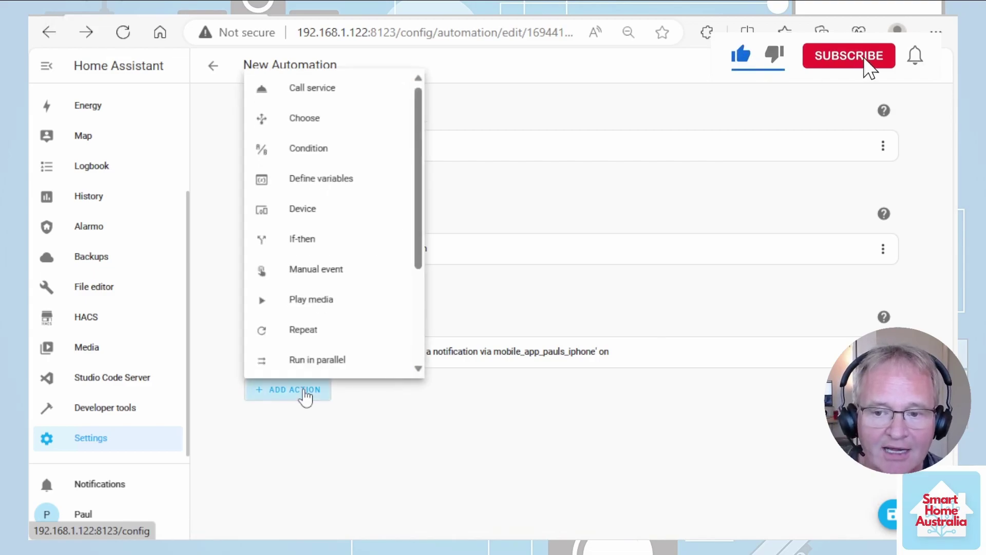
scroll(334, 334, down, 3)
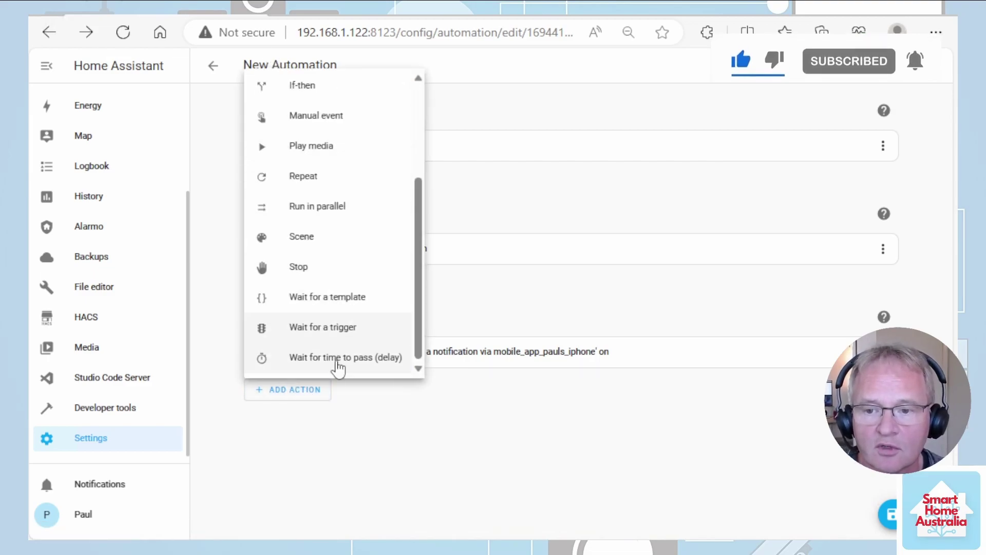
click(345, 329)
click(289, 403)
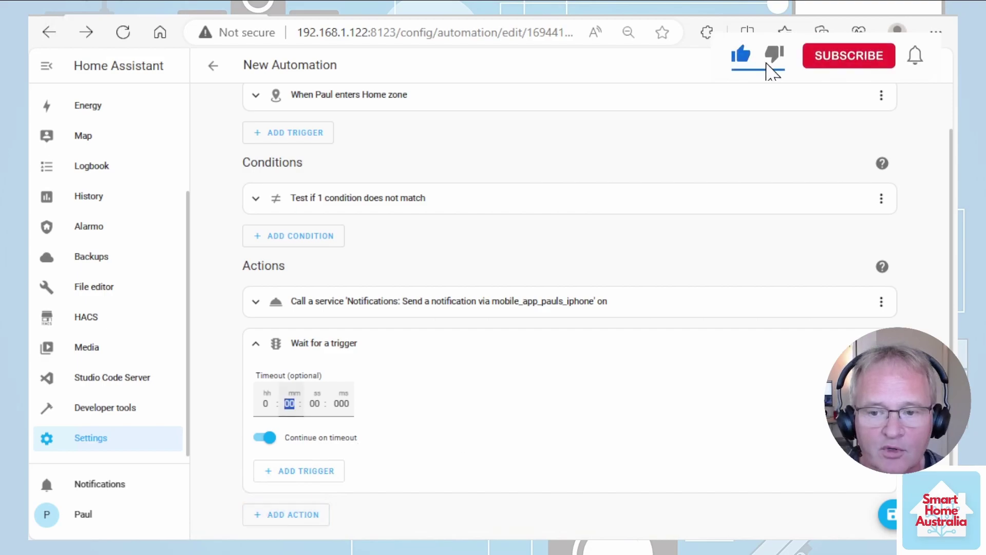
text(1)
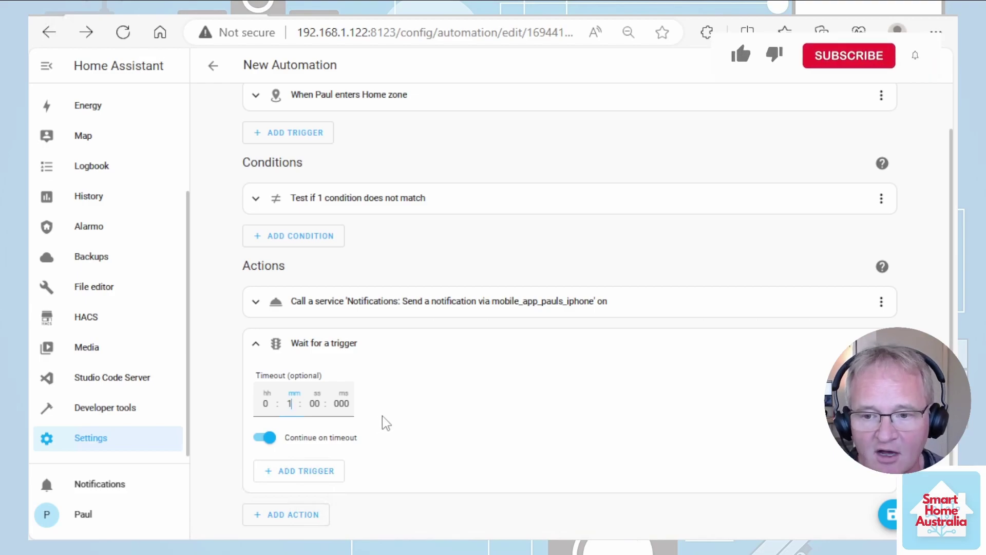
Give the wait a manual event trigger: mobile_app_notification_action with data action: DISARM_ALARM
click(308, 474)
click(325, 208)
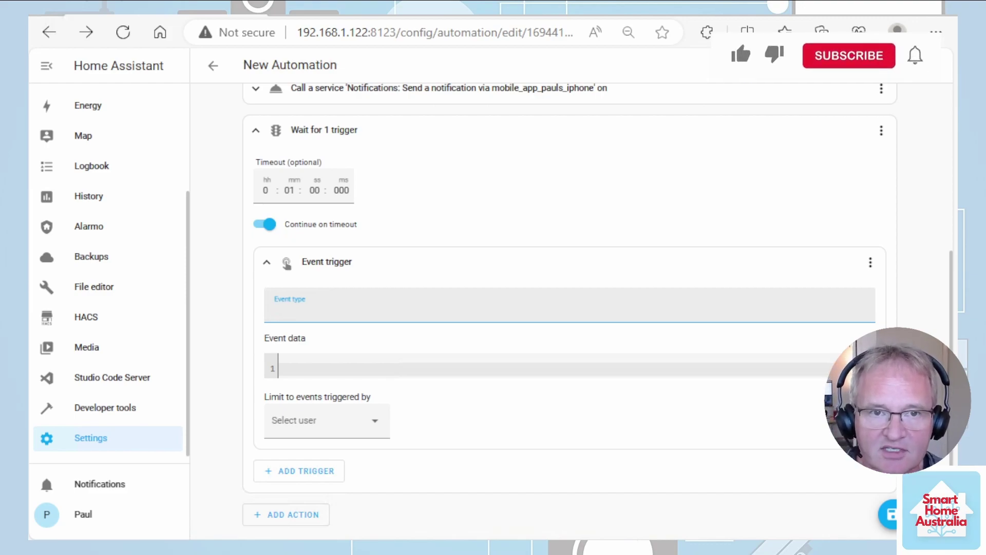
text(mobile_app_notification_action)
click(282, 368)
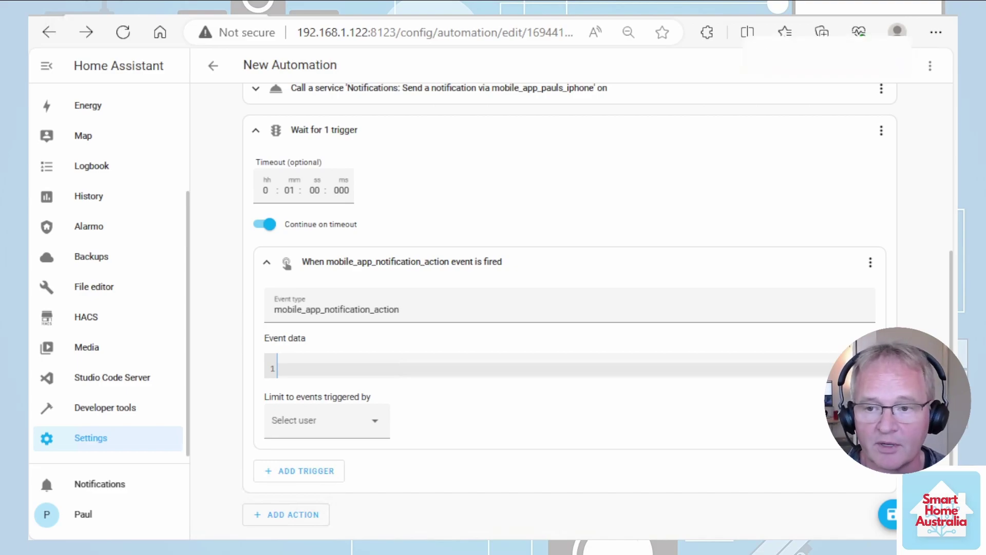
text(a)
key(Tab)
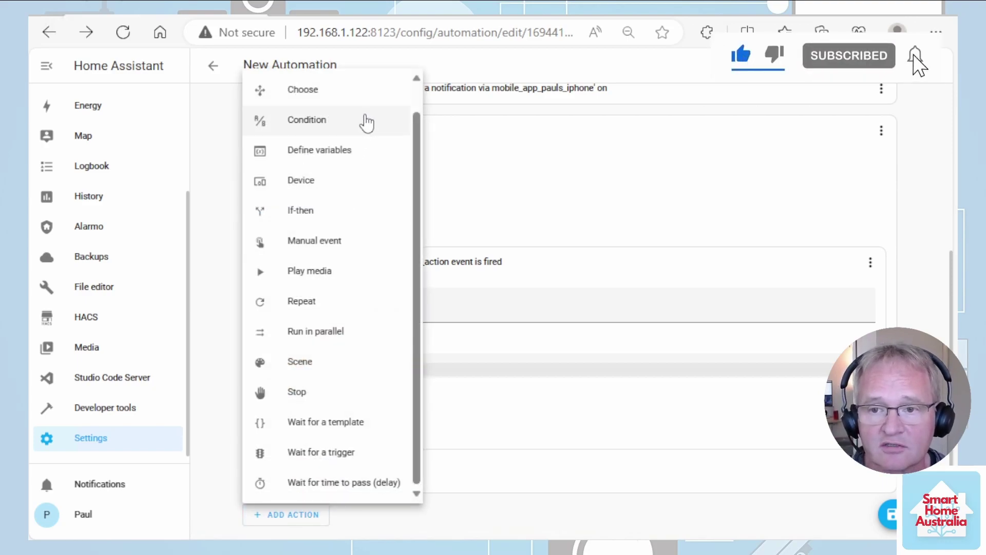
Add an Alarmo: Disarm service call on the Alarmo entity, supplying the alarm code
scroll(365, 122, up, 1)
click(326, 93)
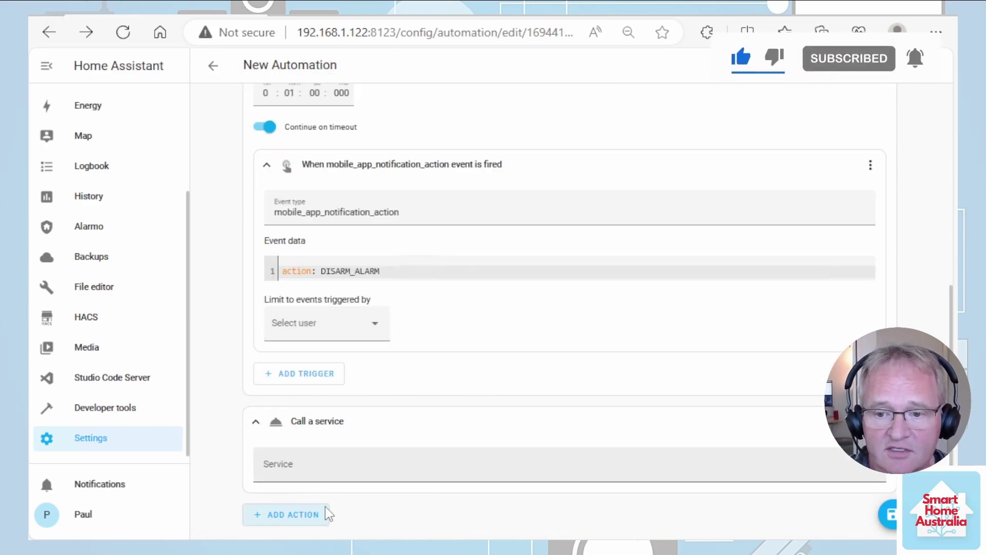
click(308, 467)
text(alarmo)
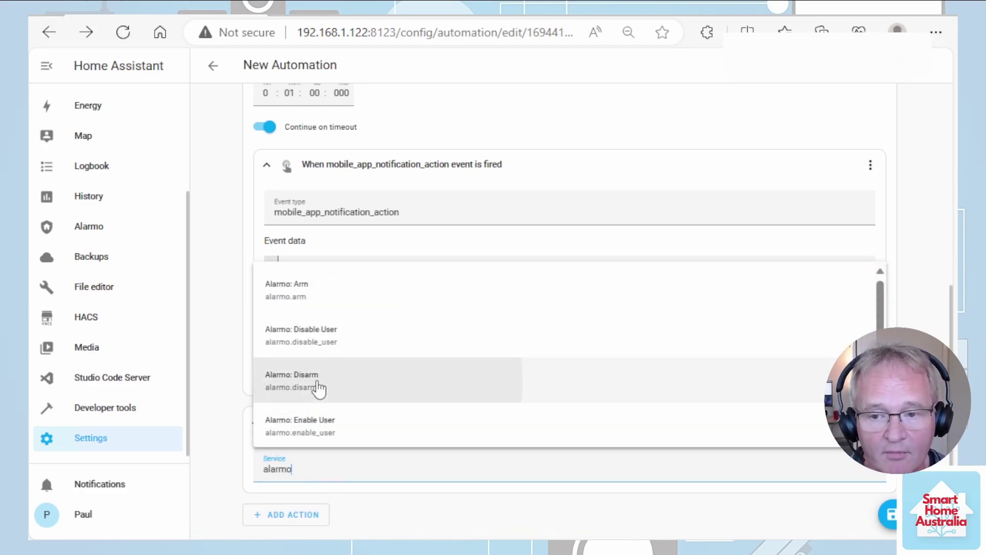
click(378, 385)
click(713, 368)
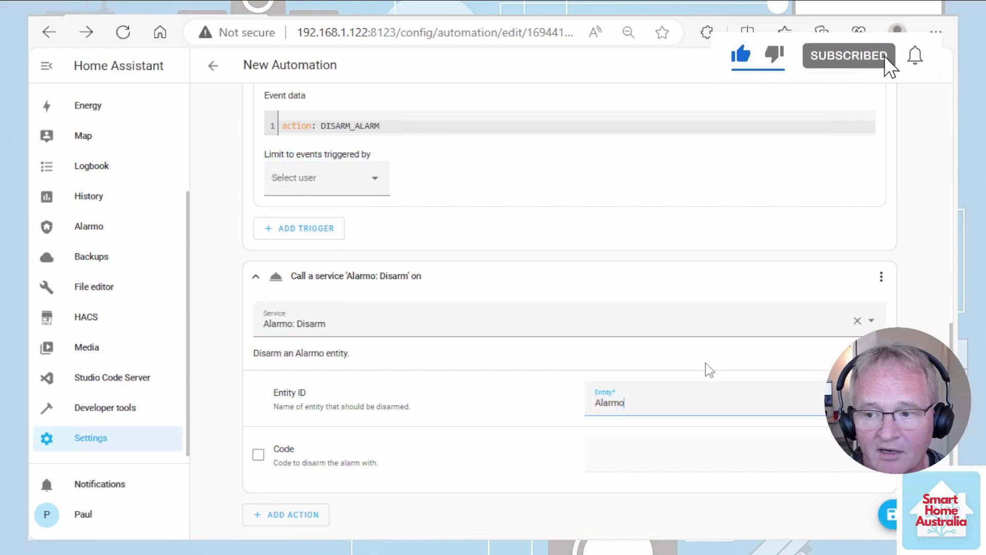
click(258, 454)
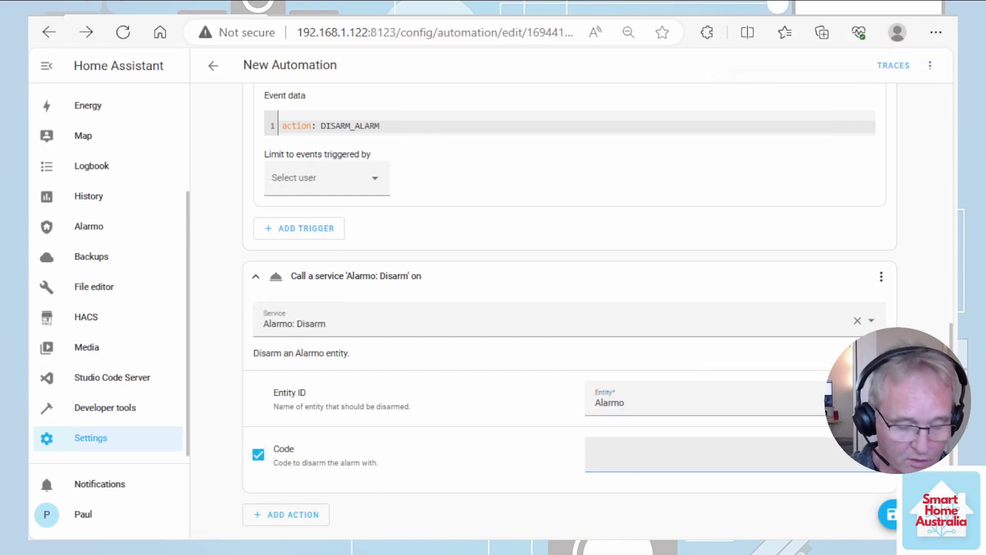
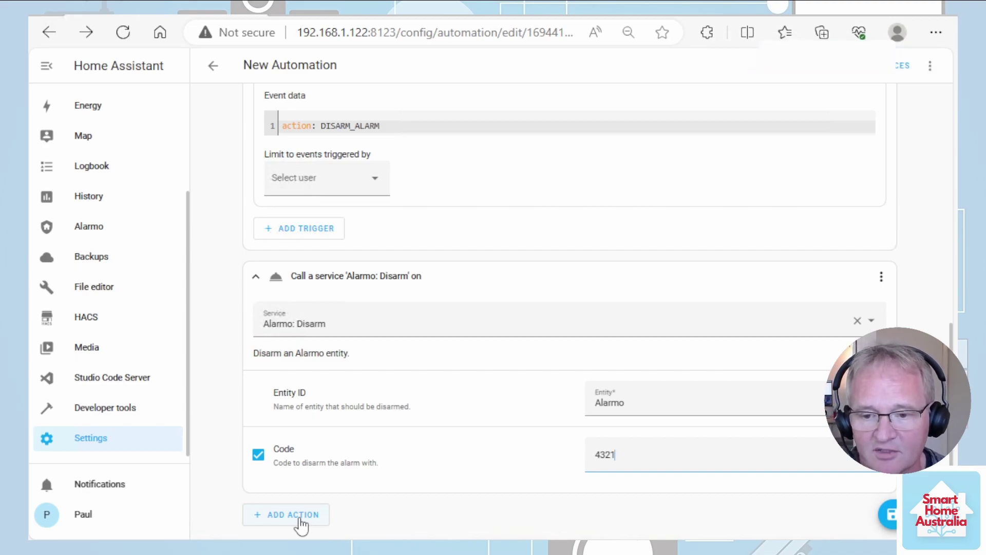
click(300, 518)
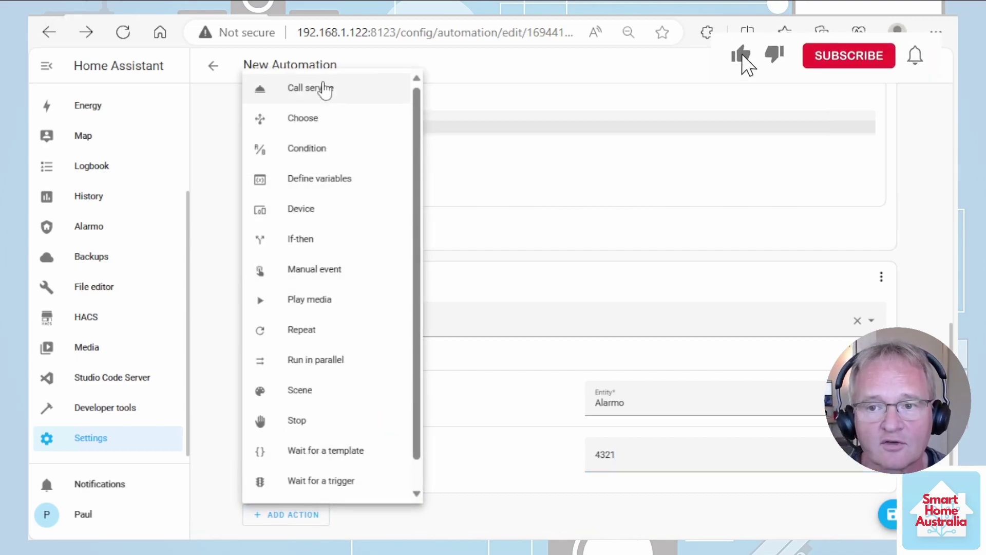
Add a phone notification saying 'The alarm has been disarmed' titled ALARM NOTIFICATION
click(325, 90)
text(The alarm has been disarmed)
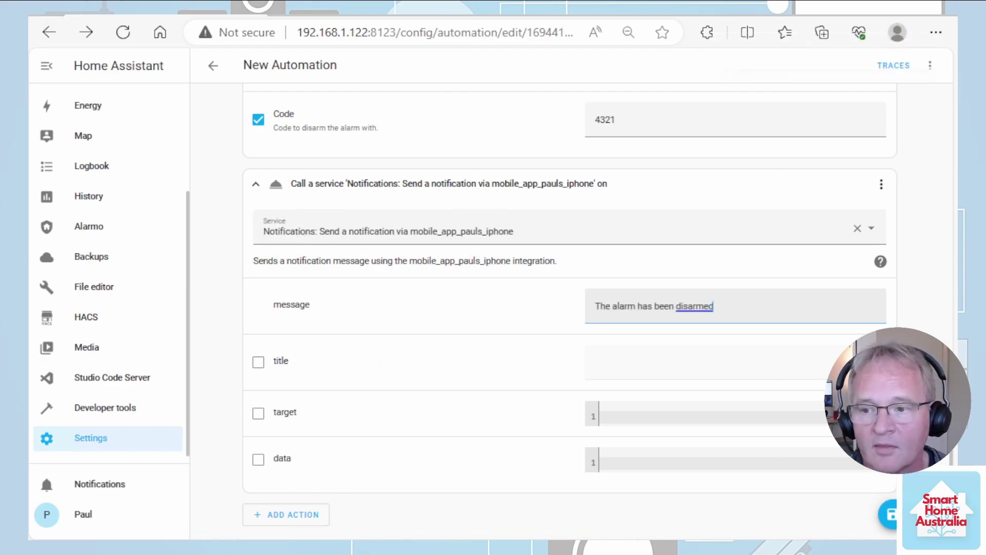
click(258, 362)
click(642, 362)
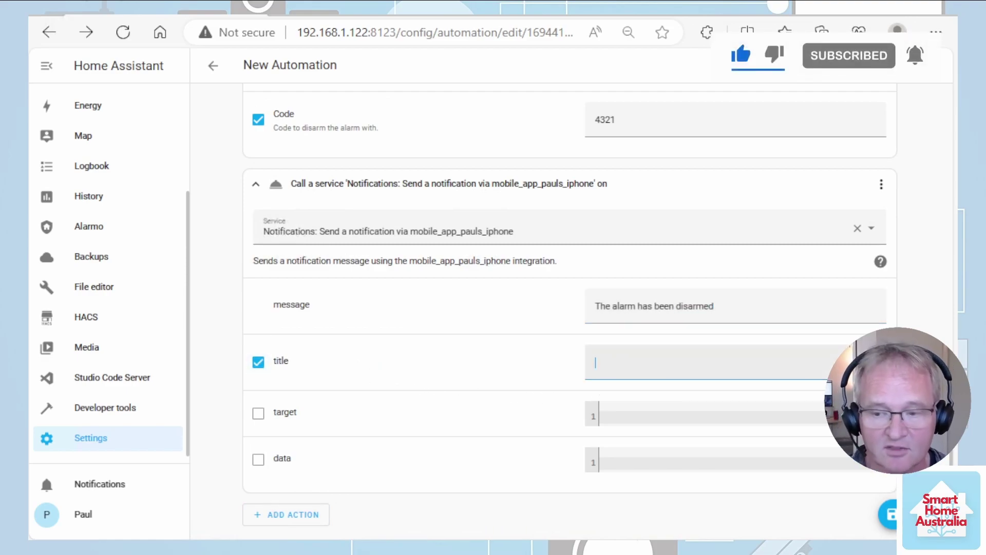
text(ALARM NOTIFICATION)
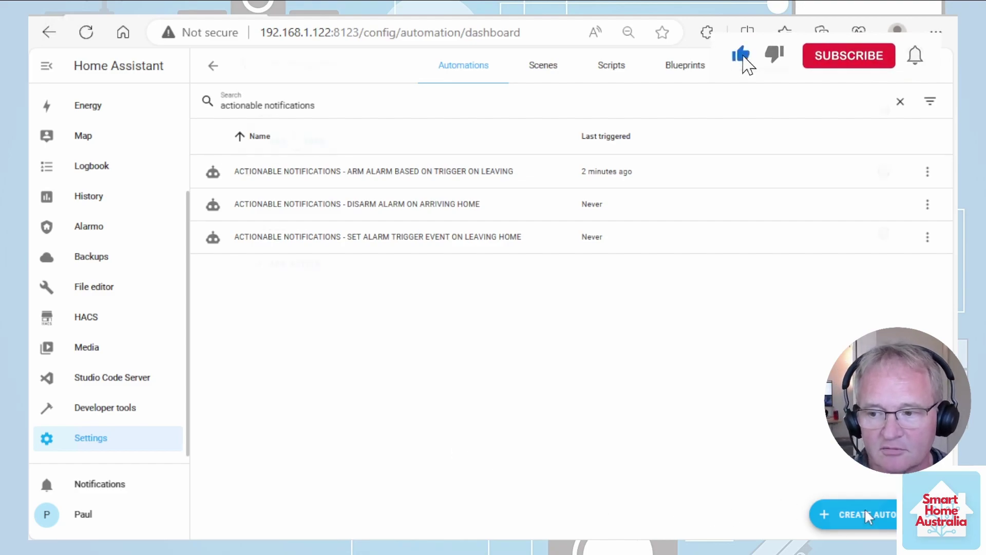
Create a new automation with a Zone trigger on the tracked person entering Home
click(850, 515)
click(290, 142)
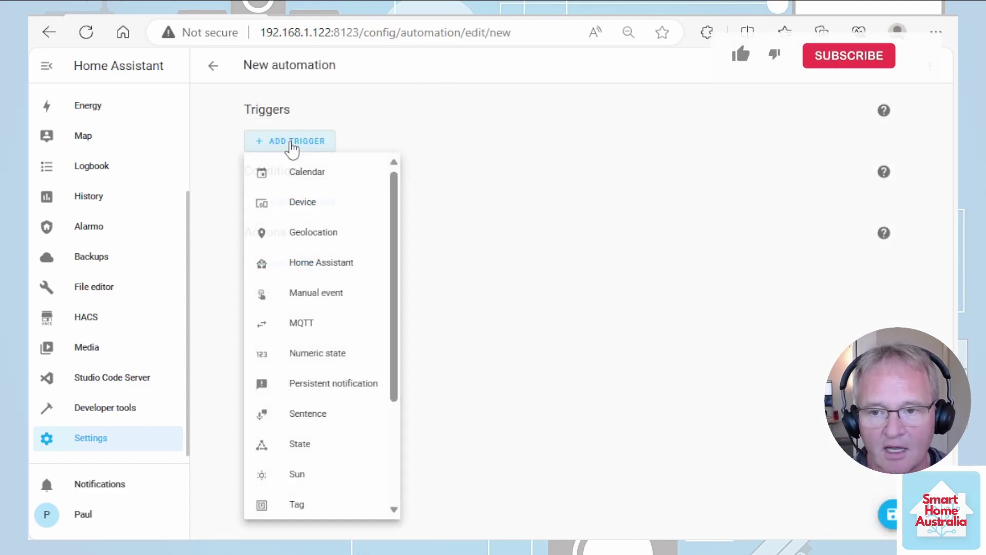
scroll(322, 359, down, 3)
click(299, 498)
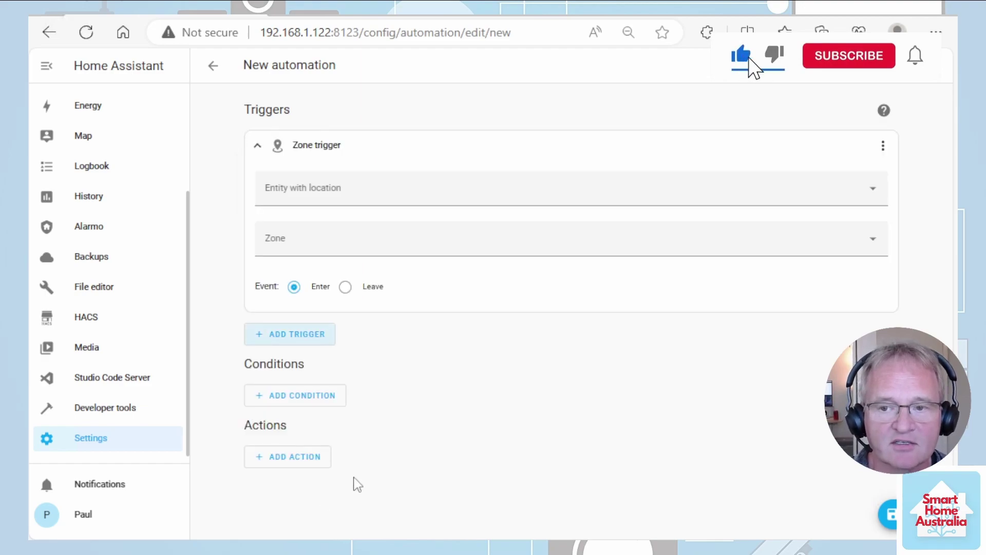
click(301, 188)
text(Paul)
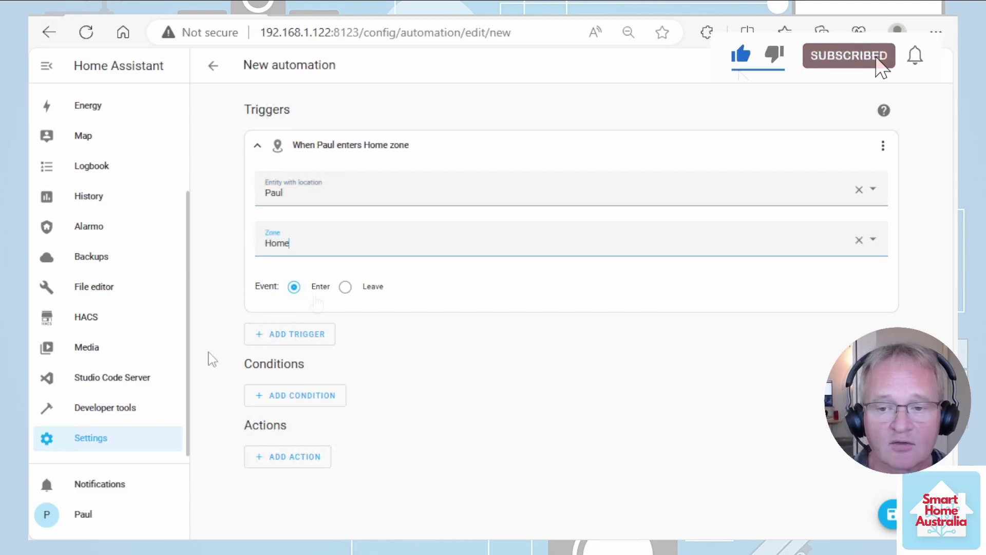
Add a Not condition so the automation runs only when Alarmo is not Disarmed
click(310, 403)
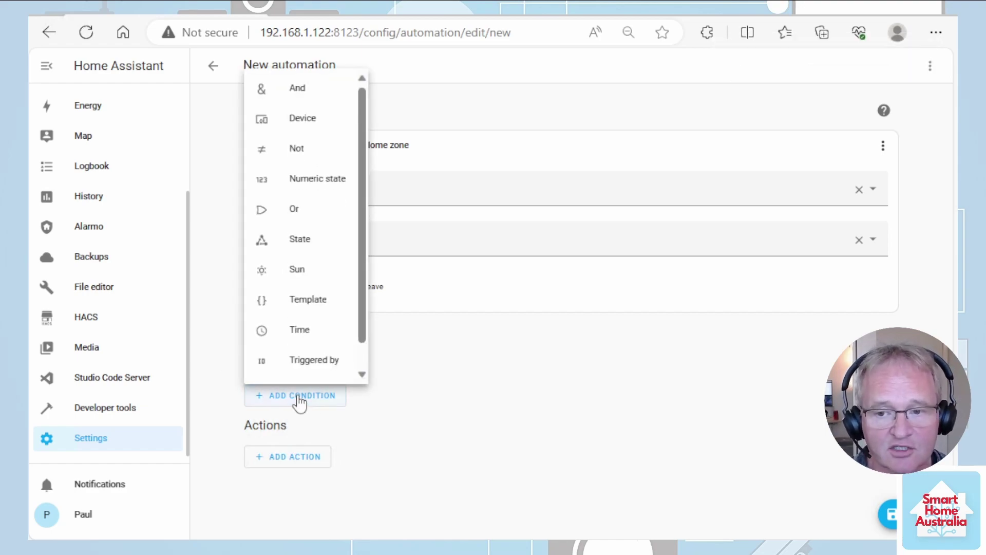
click(313, 151)
click(324, 437)
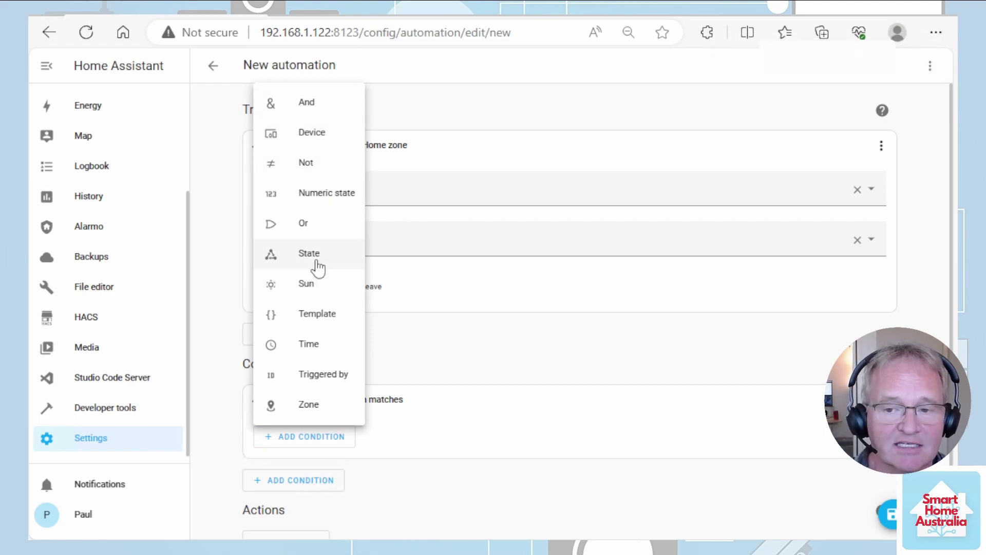
click(308, 253)
text(alamr)
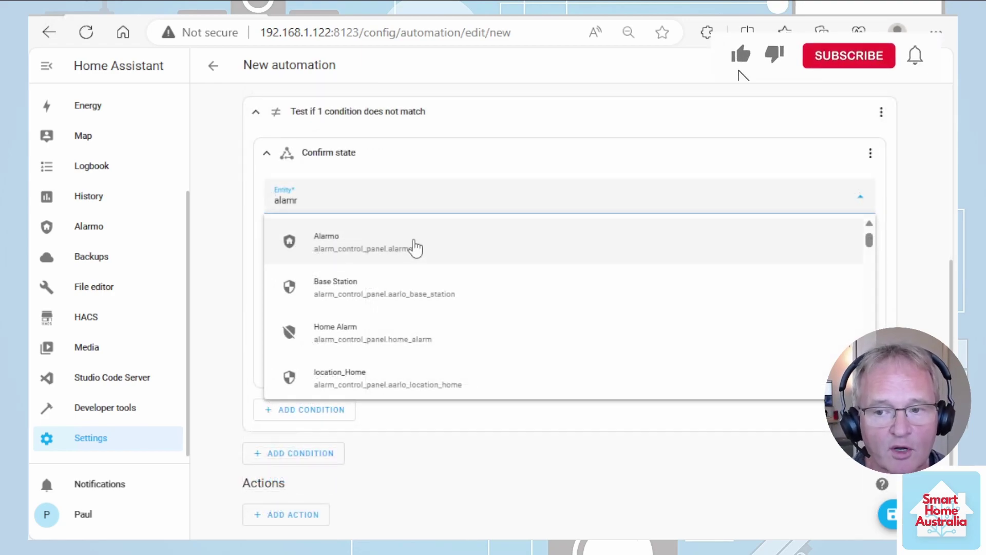
click(469, 246)
click(343, 307)
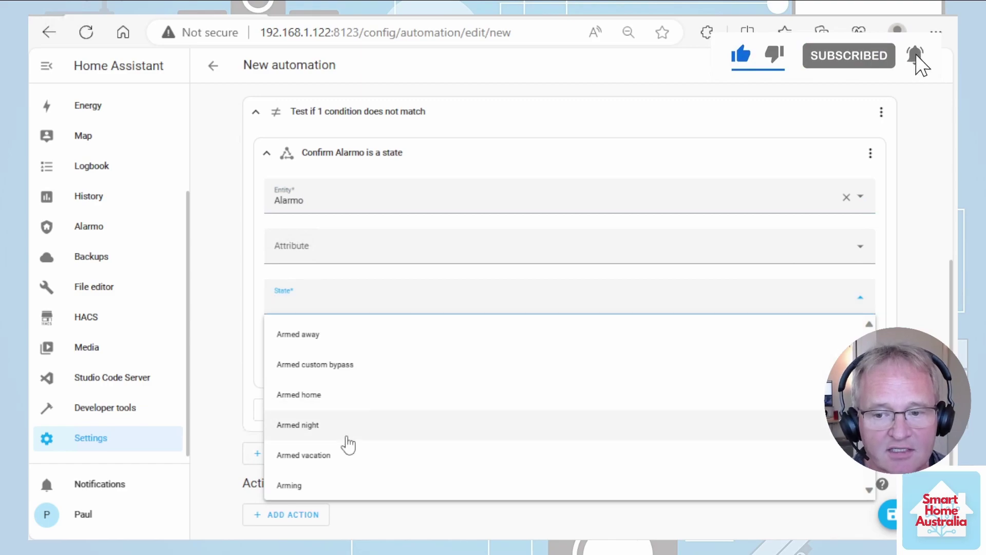
scroll(349, 445, down, 3)
click(317, 395)
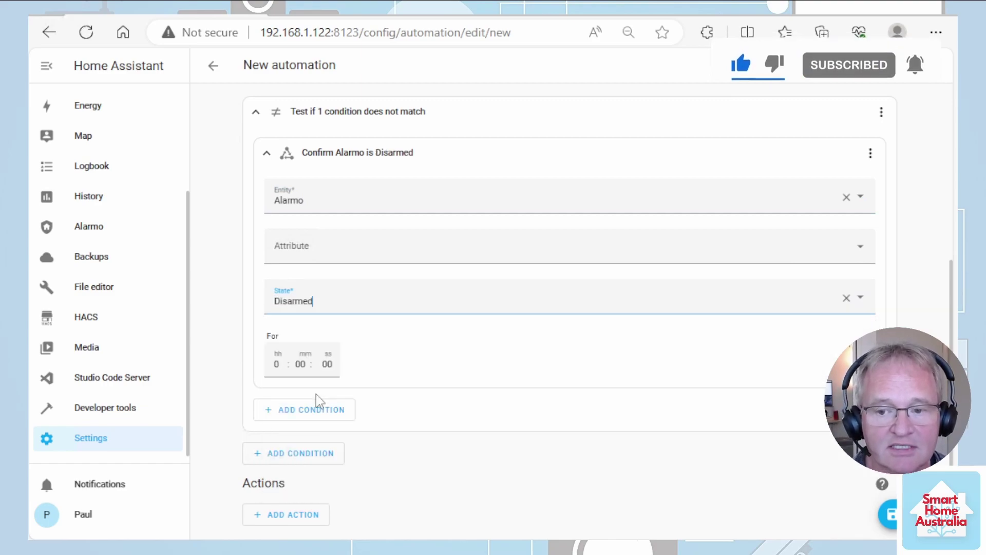
Add a service call action and search for disarm services
click(306, 514)
click(339, 85)
text(dis)
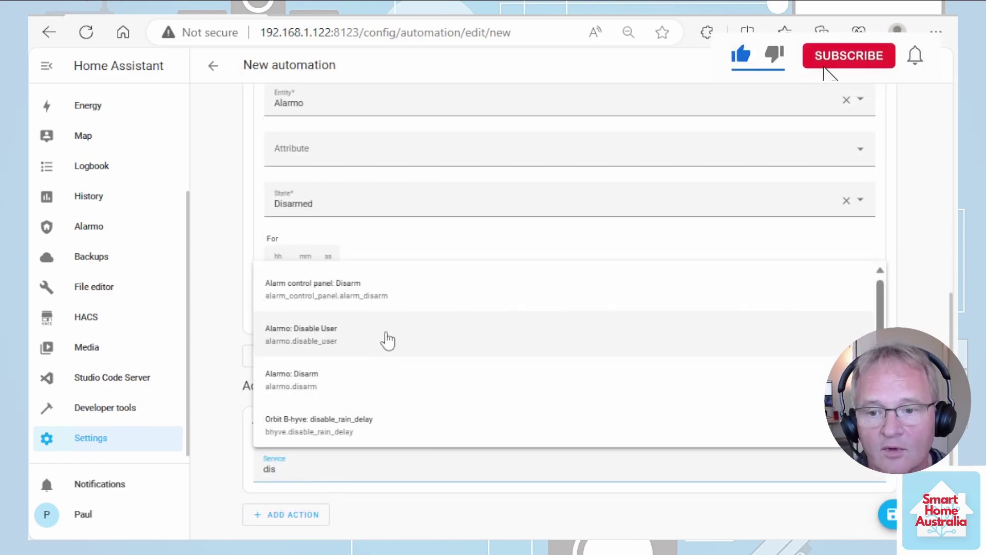
Add an Alarmo: Disarm action on the Alarmo entity, supplying the disarm code
click(354, 386)
click(703, 402)
click(748, 363)
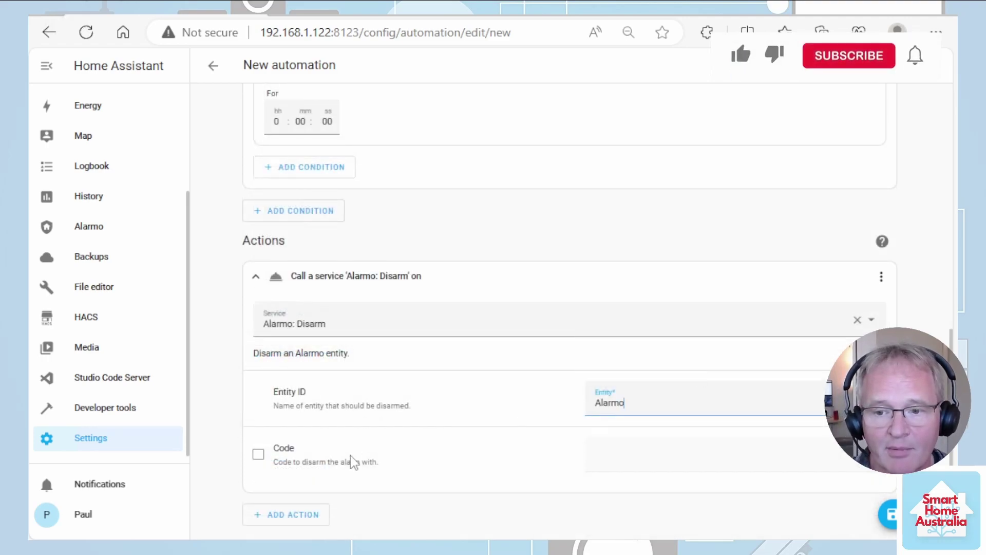
click(258, 454)
click(590, 459)
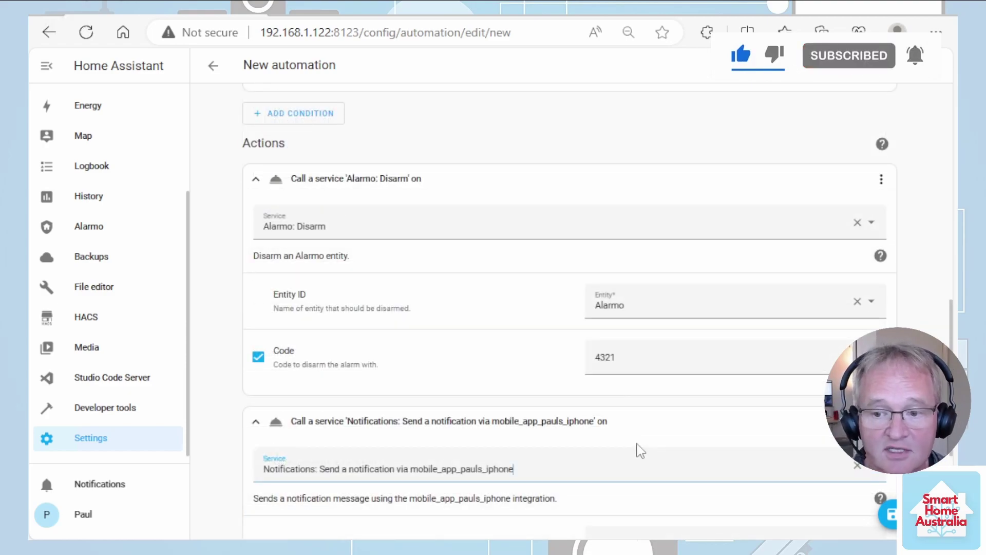
Give the phone notification the alarm-disarmed message and the title HOME ALARM
scroll(564, 418, down, 5)
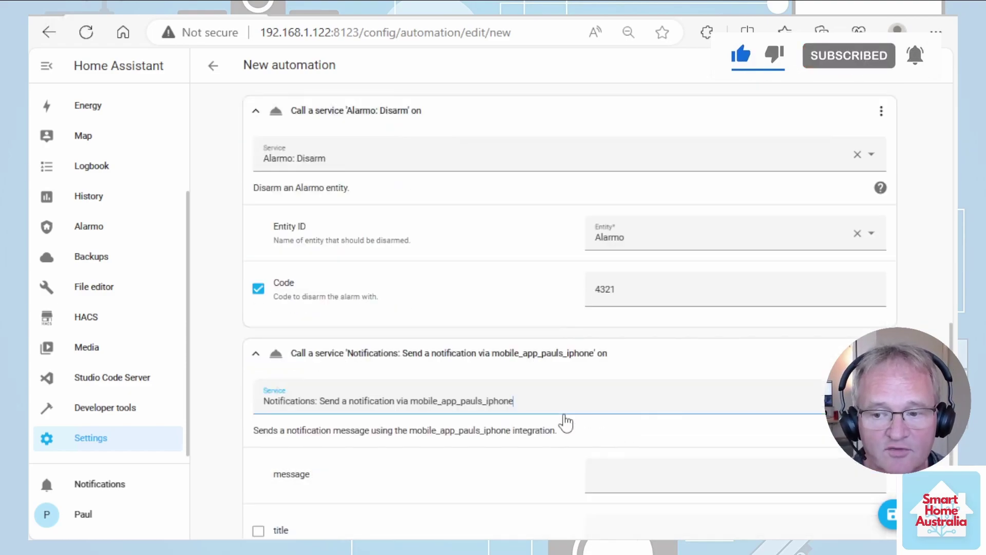
click(693, 308)
text(The alarm has been DISARMED)
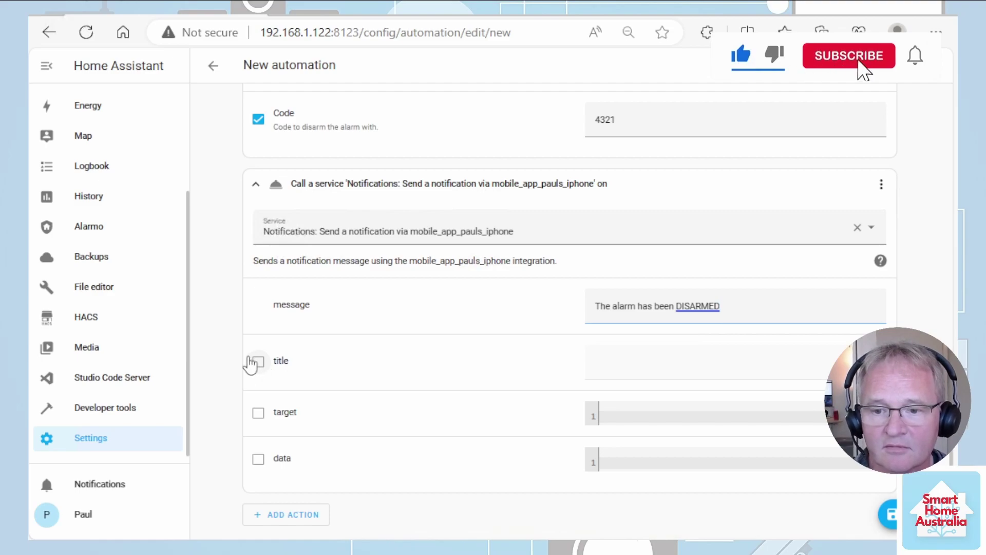
click(257, 362)
click(623, 369)
text(HOME ALARM)
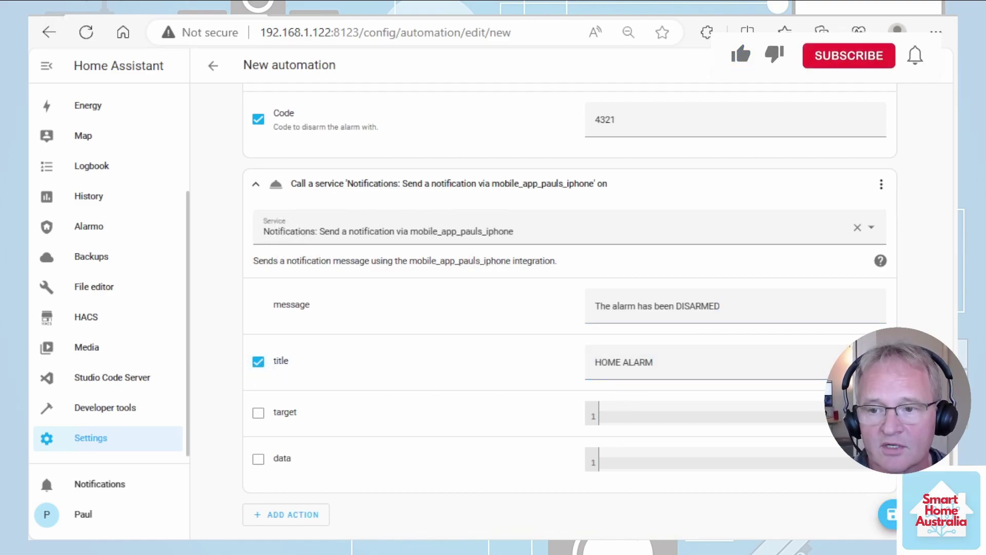
Save the automation as 'ACTIONABLE NOTIFICATIONS - DISARM BASED ON ZONE'
click(887, 513)
drag(456, 267, 384, 280)
text(NABLE NOTIFICATION - DISARM BASED ON ZONE)
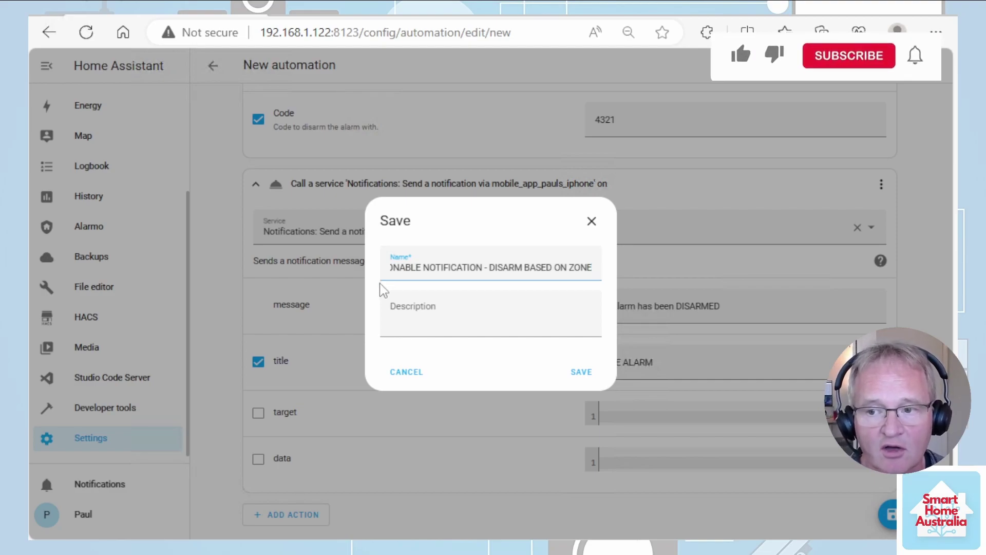
click(589, 374)
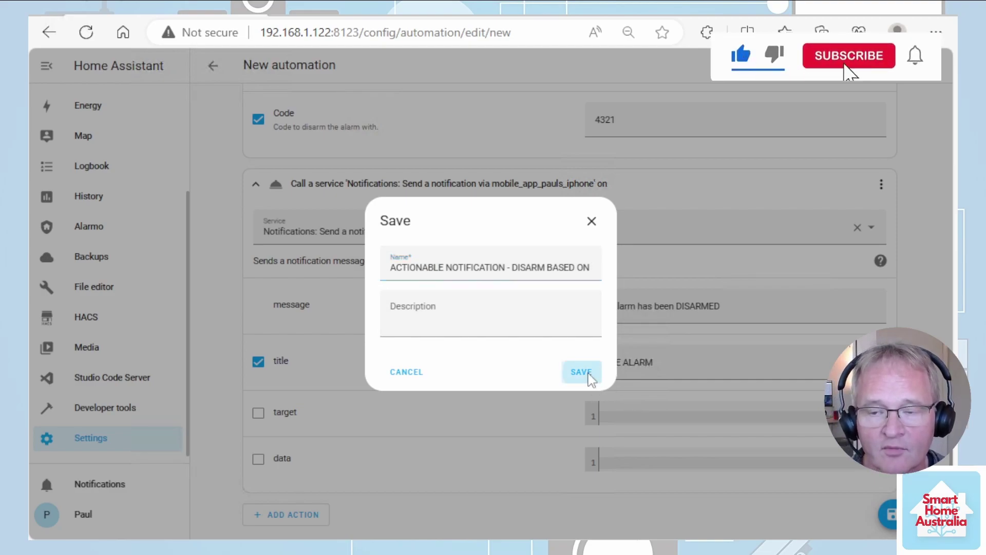
key(alt+Left)
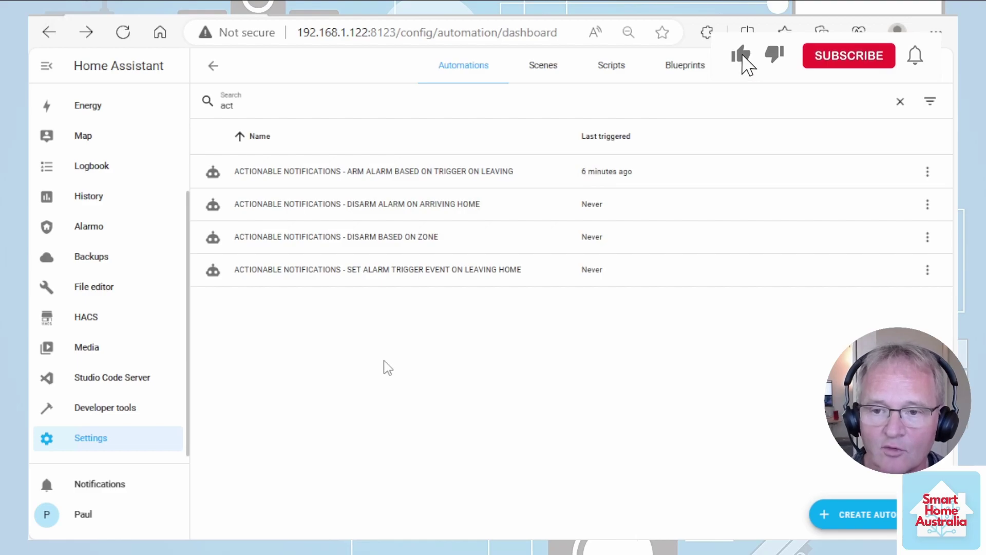